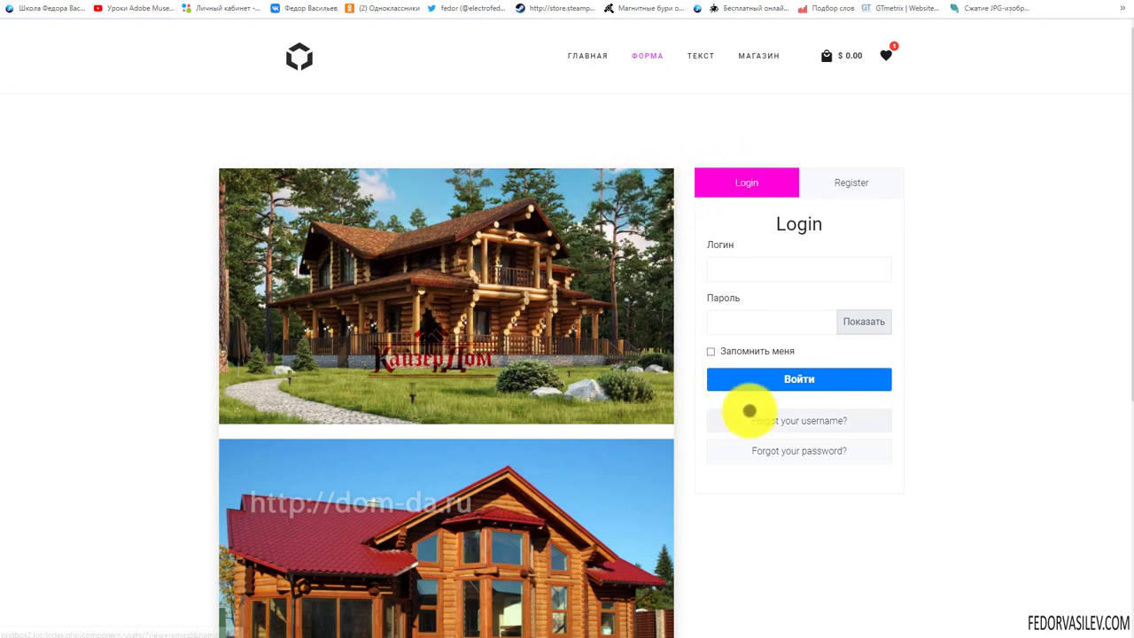
Step: Test the site's login form by signing in with the saved login and password, and log out again
{"action": "left_click", "coordinate": [754, 265]}
{"action": "left_click", "coordinate": [732, 303]}
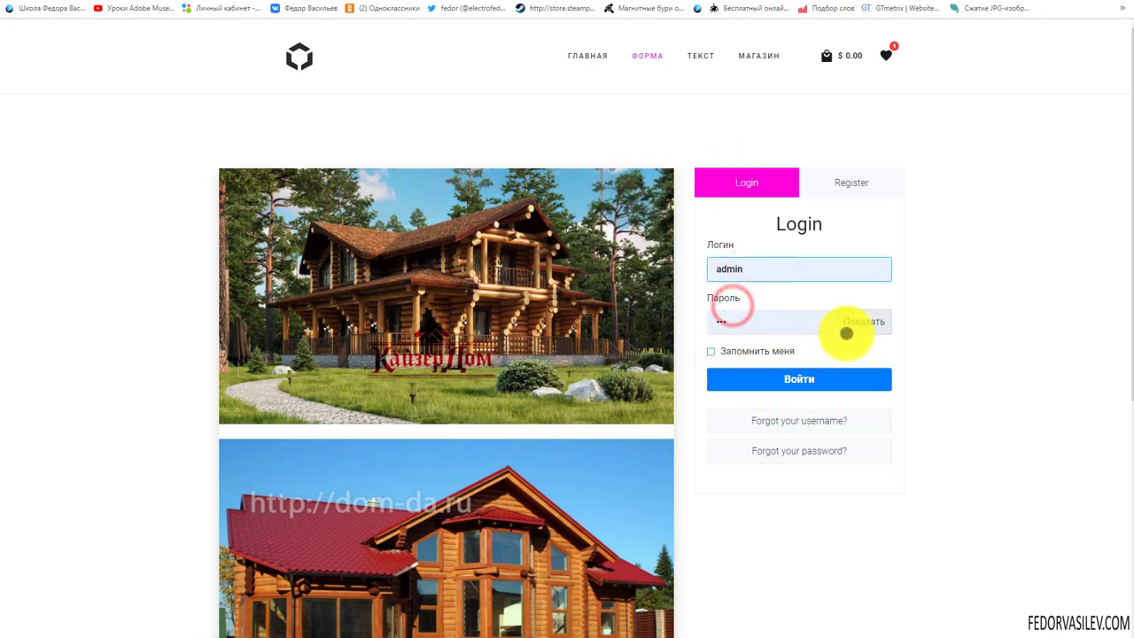
{"action": "left_click", "coordinate": [715, 351]}
{"action": "left_click", "coordinate": [738, 382]}
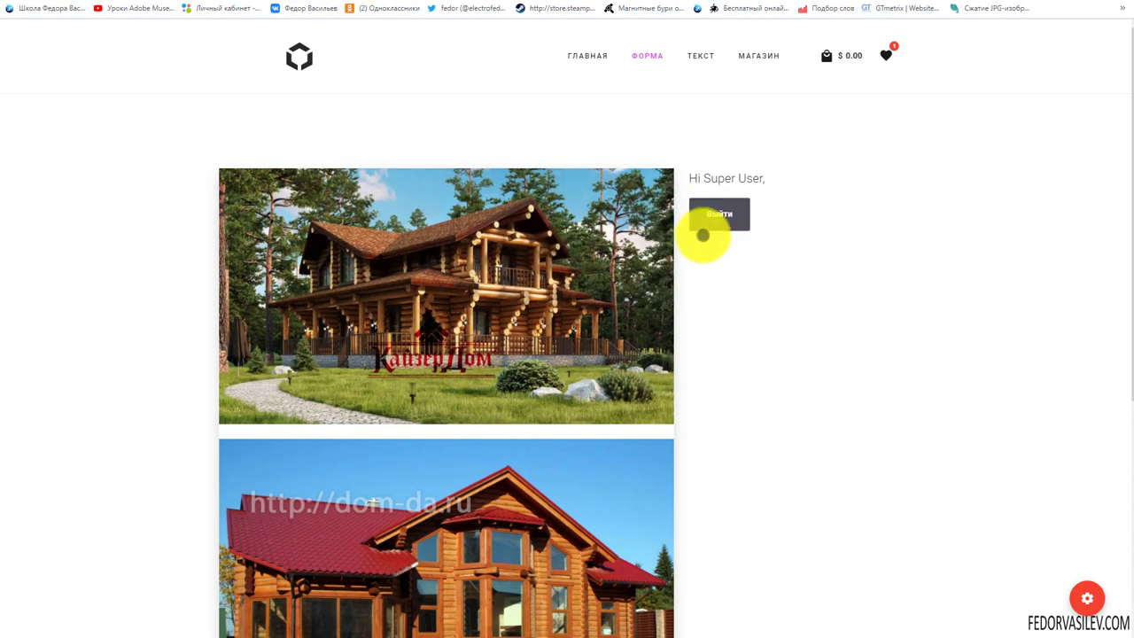
{"action": "left_click", "coordinate": [719, 215]}
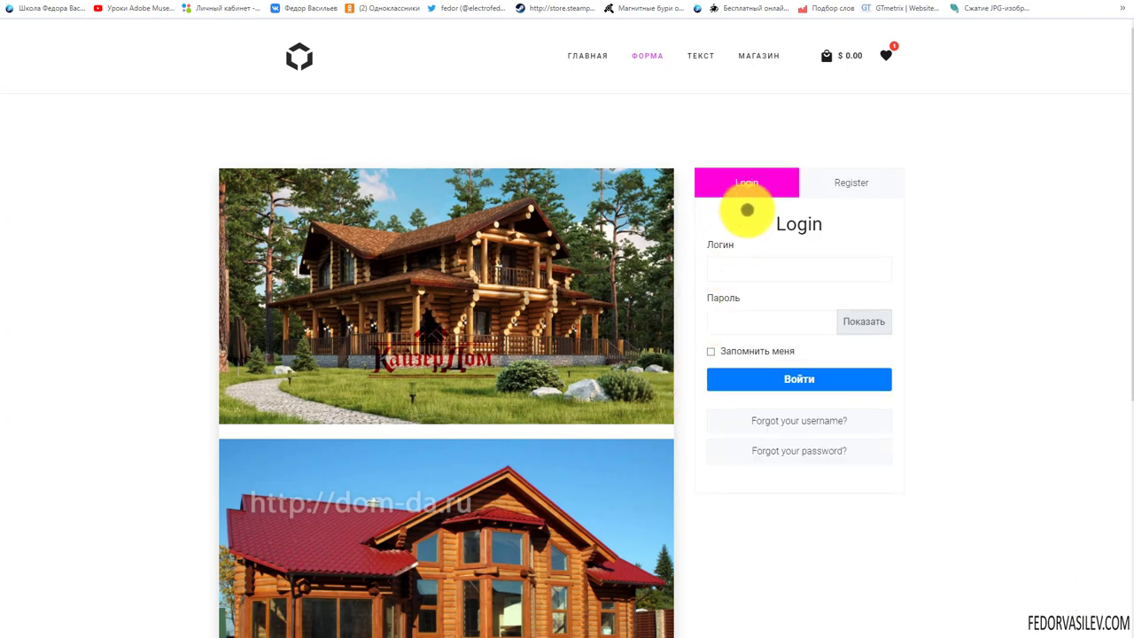
Step: Compare the Login and Register views of the site form and inspect the registration form's fields
{"action": "left_click", "coordinate": [832, 184]}
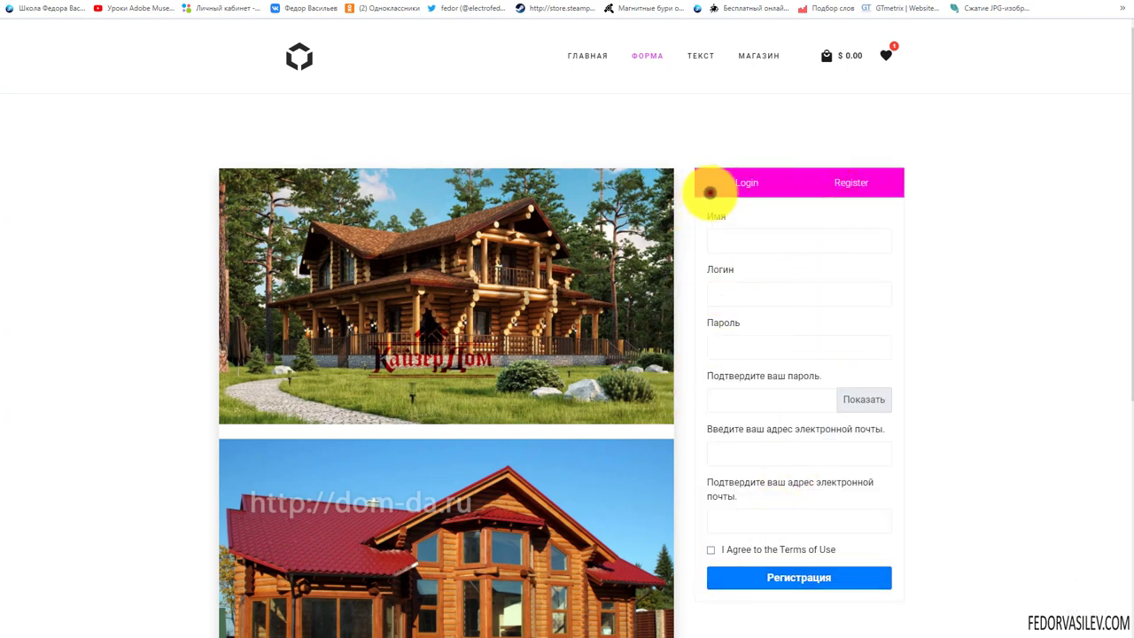
{"action": "left_click", "coordinate": [710, 190]}
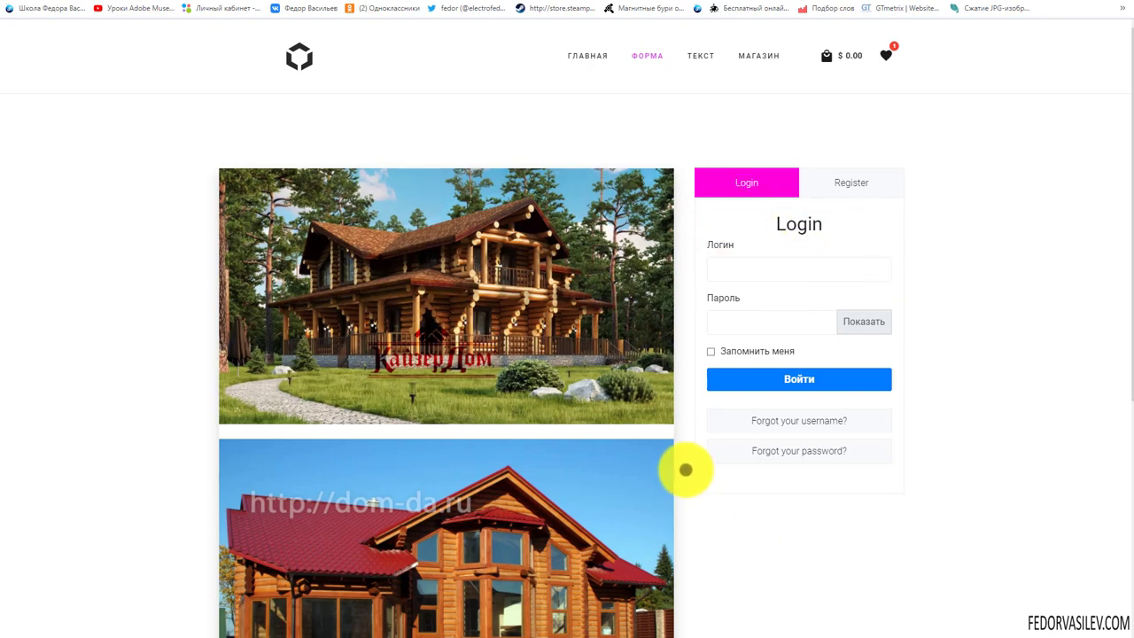
{"action": "left_click", "coordinate": [873, 186]}
{"action": "left_click", "coordinate": [726, 188]}
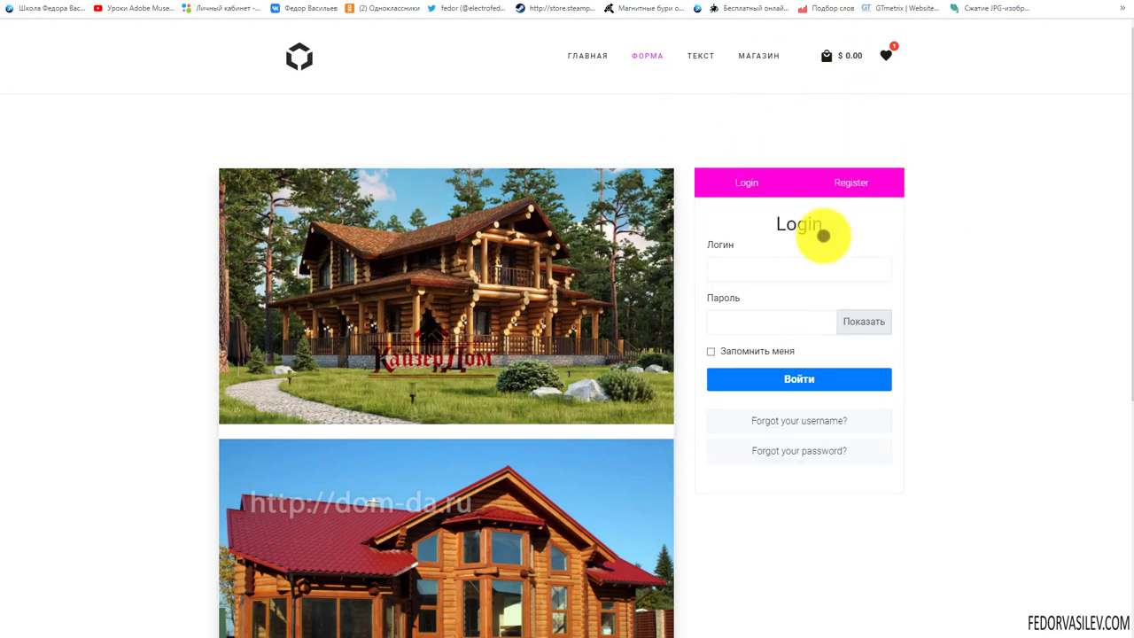
{"action": "left_click", "coordinate": [825, 184]}
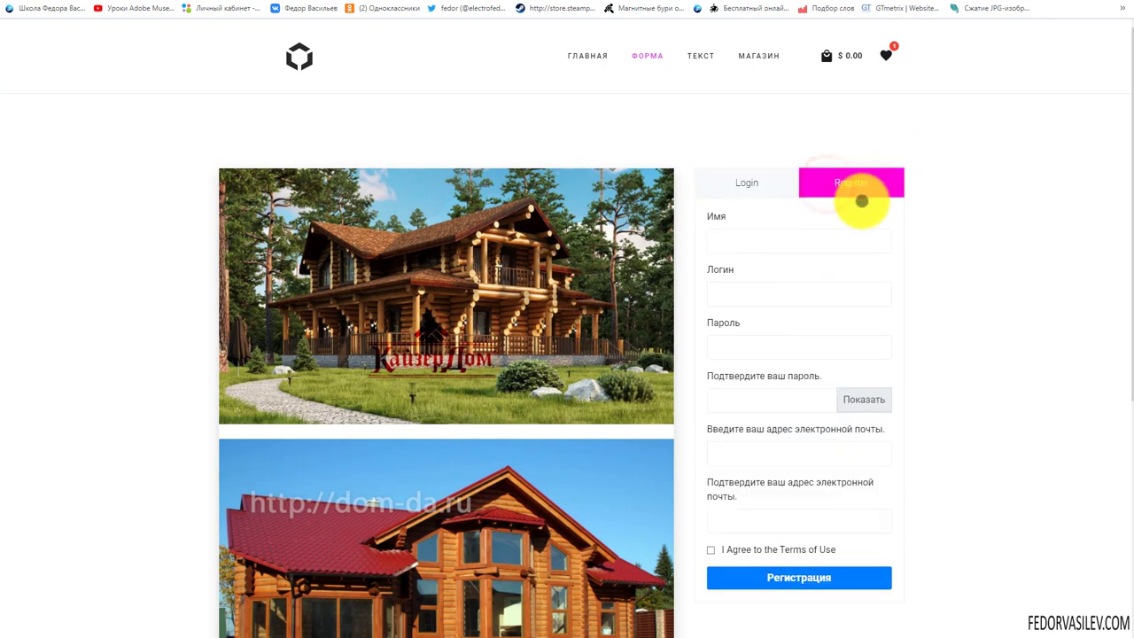
{"action": "left_click", "coordinate": [729, 236]}
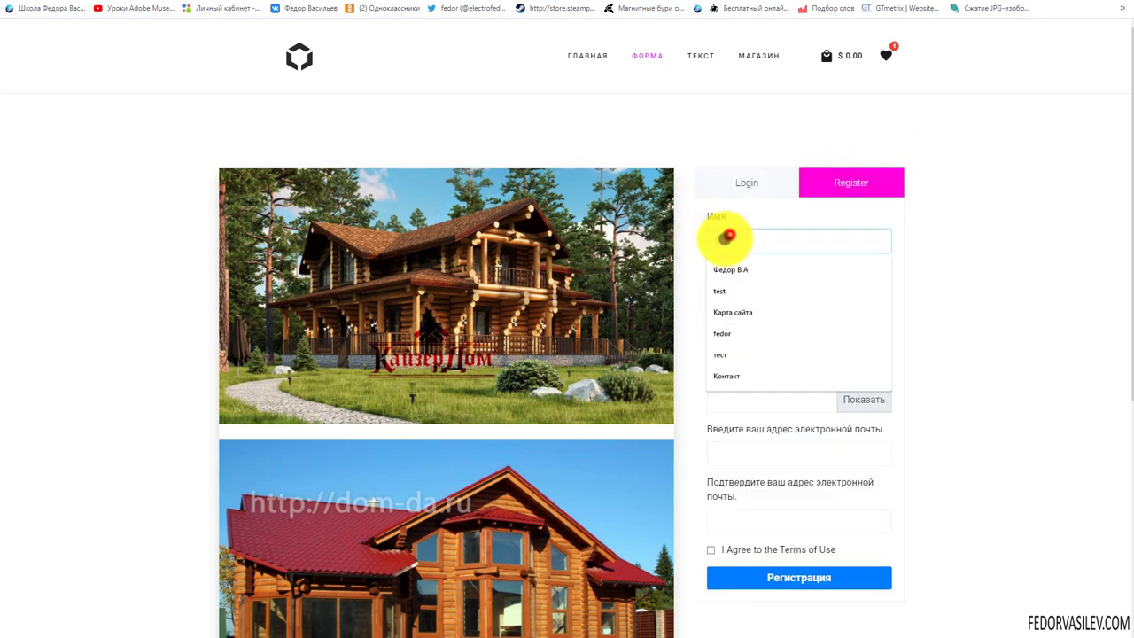
{"action": "left_click", "coordinate": [747, 505]}
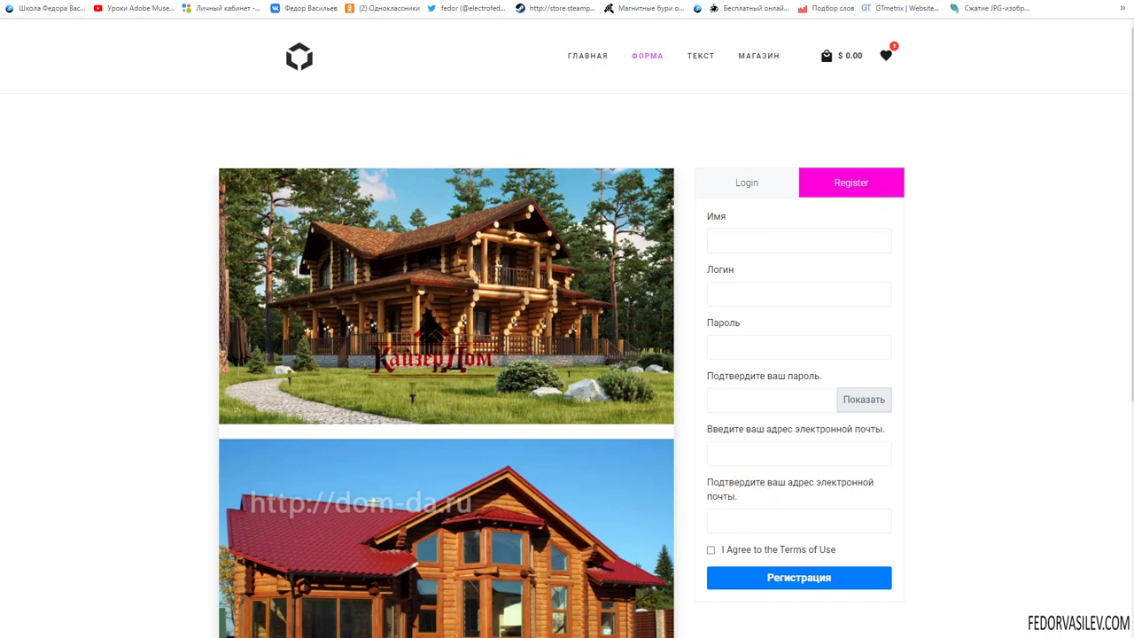
Step: Open the user manager's settings in the Joomla administration and check the option that allows registration
{"action": "key", "text": "ctrl+Tab"}
{"action": "left_click", "coordinate": [114, 27]}
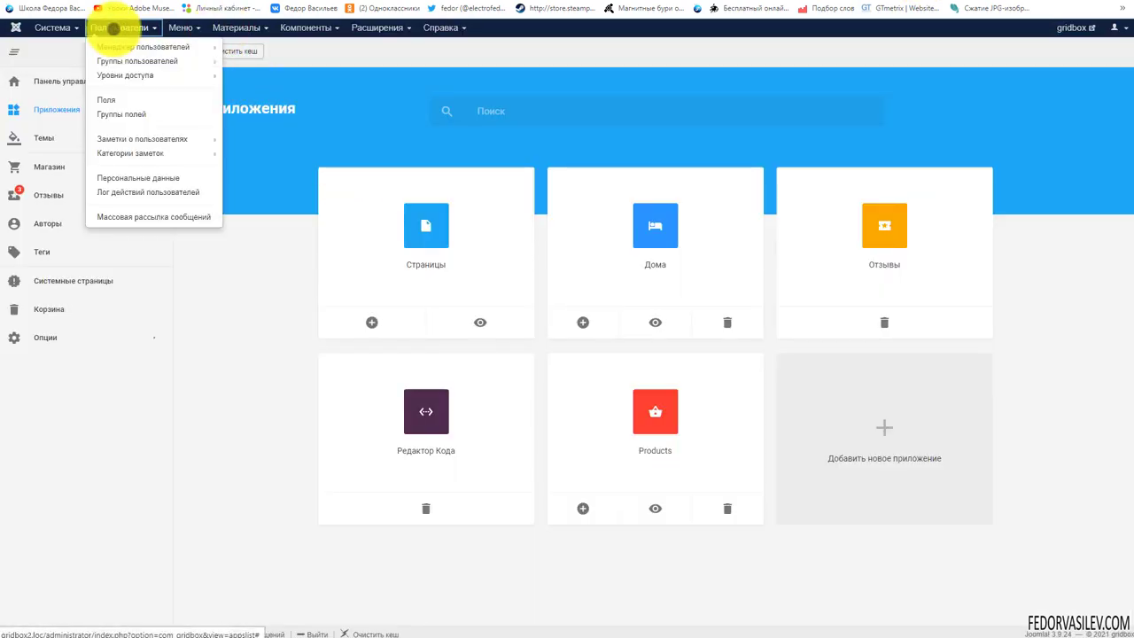
{"action": "left_click", "coordinate": [144, 46]}
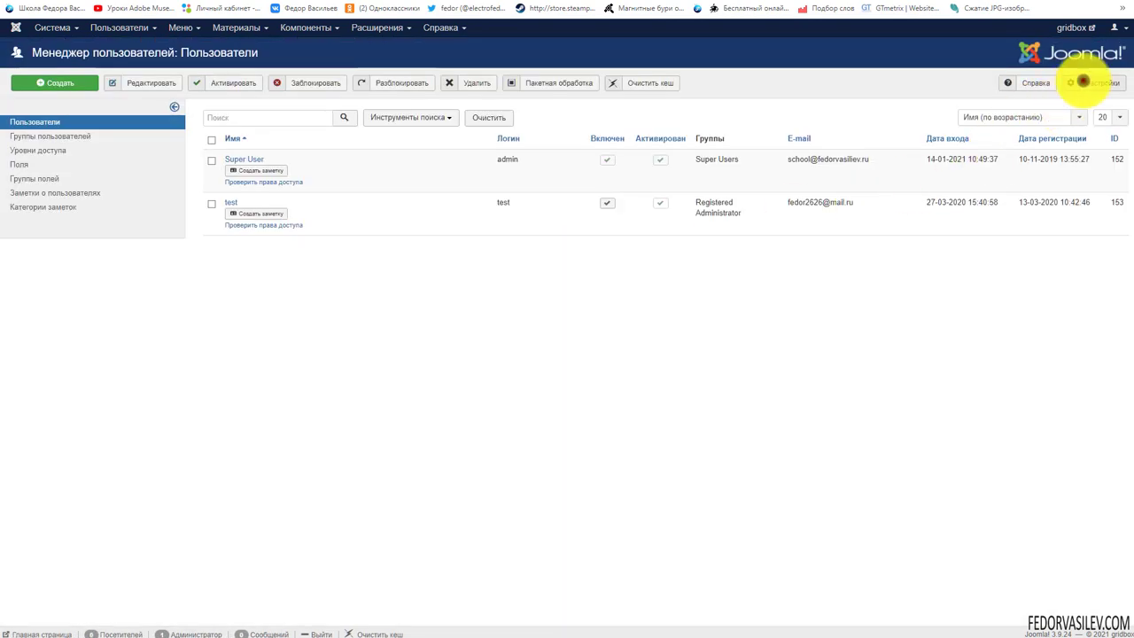
{"action": "left_click", "coordinate": [1097, 82]}
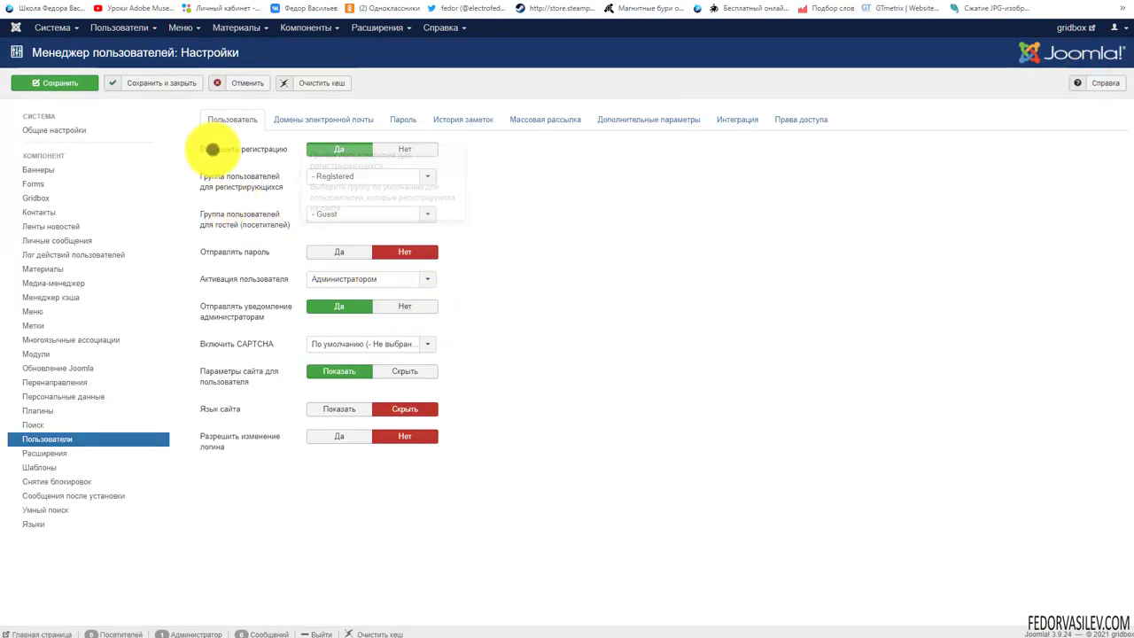
{"action": "mouse_move", "coordinate": [240, 151]}
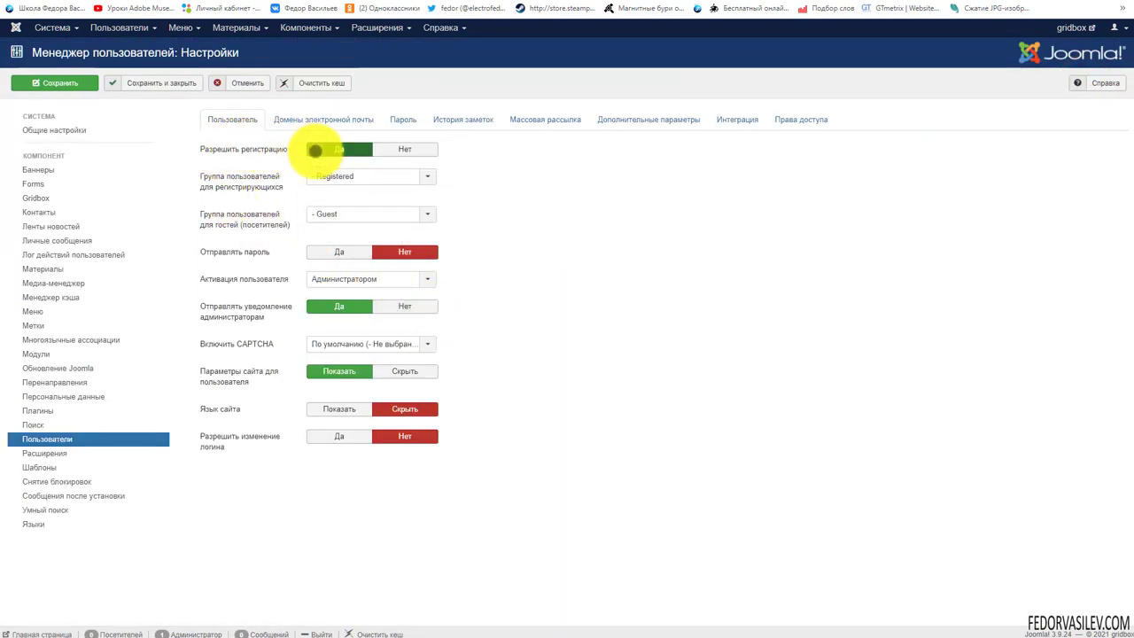
Step: Review the registration form on the site page and return to the user manager's settings
{"action": "left_click", "coordinate": [954, 3]}
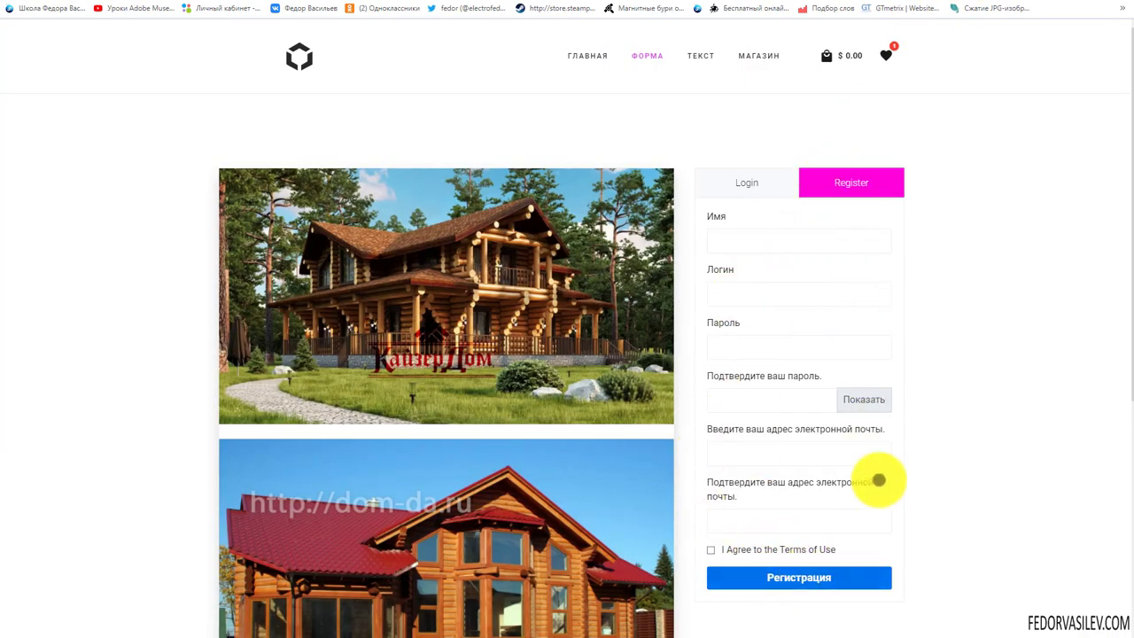
{"action": "scroll", "coordinate": [700, 274], "scroll_direction": "down", "scroll_amount": 1}
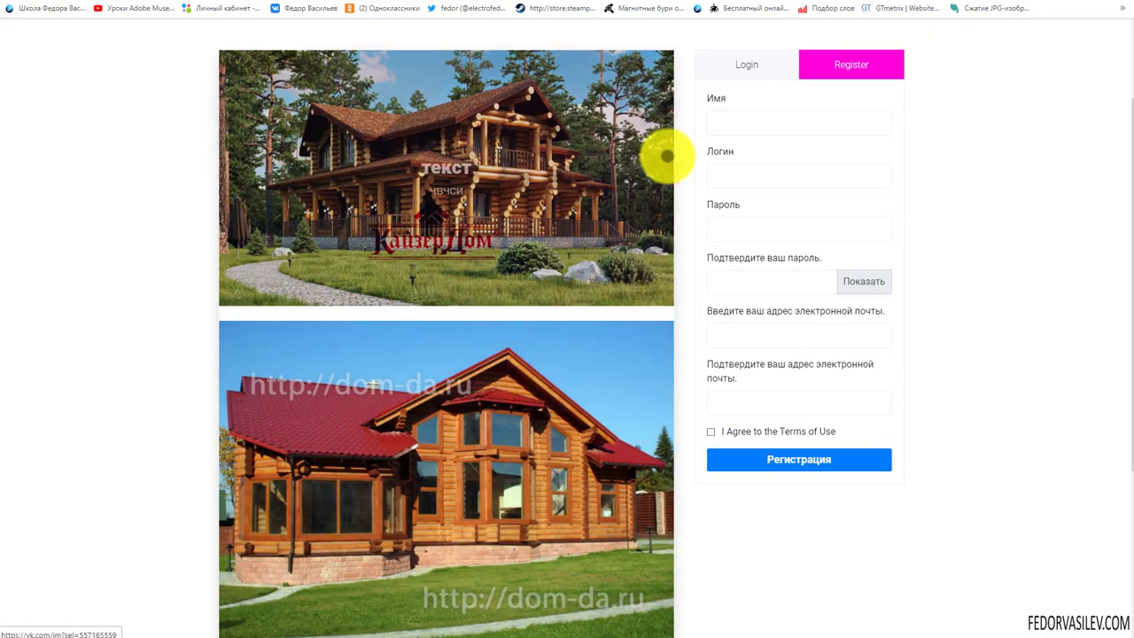
{"action": "scroll", "coordinate": [797, 80], "scroll_direction": "up", "scroll_amount": 1}
{"action": "left_click", "coordinate": [921, 5]}
{"action": "key", "text": "ctrl+w"}
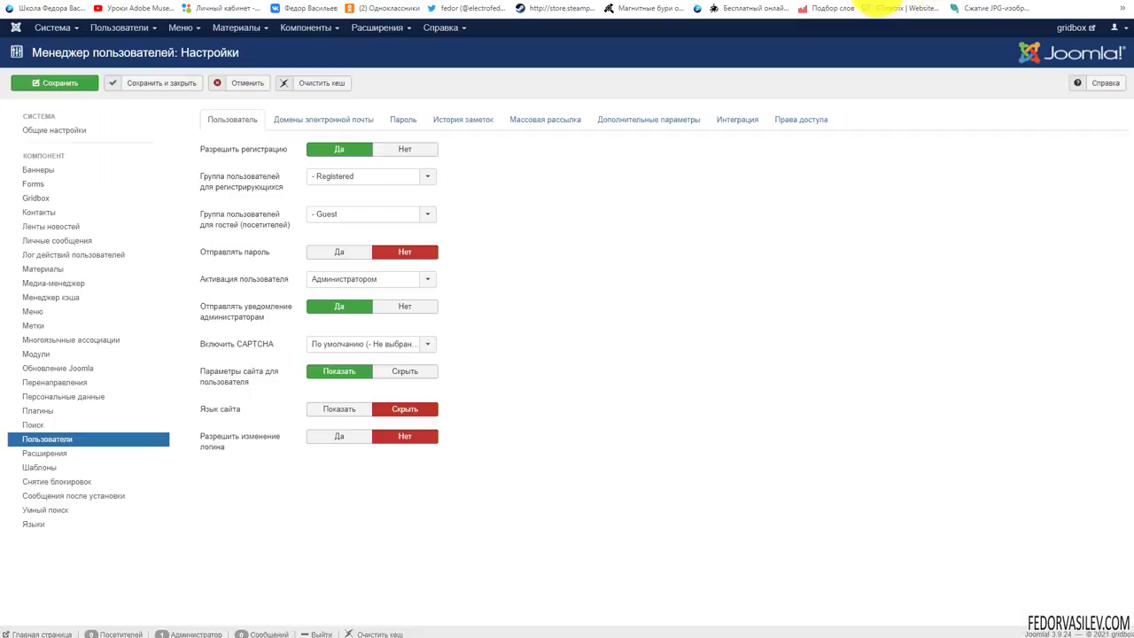
Step: Open the Register Login module for editing from the site module manager
{"action": "mouse_move", "coordinate": [378, 28]}
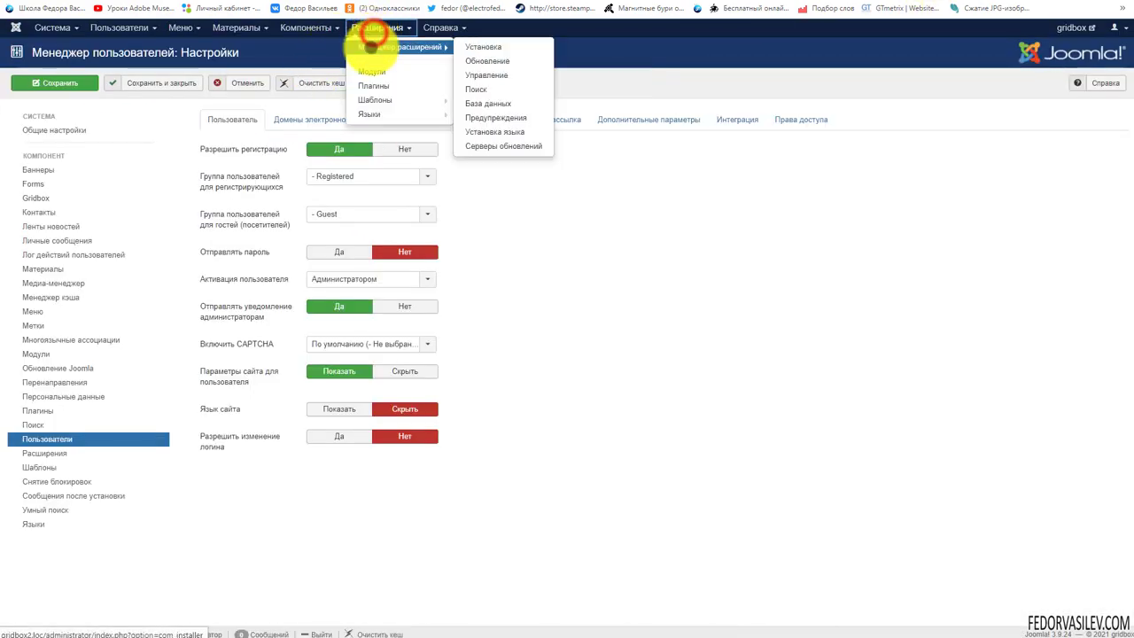
{"action": "left_click", "coordinate": [365, 69]}
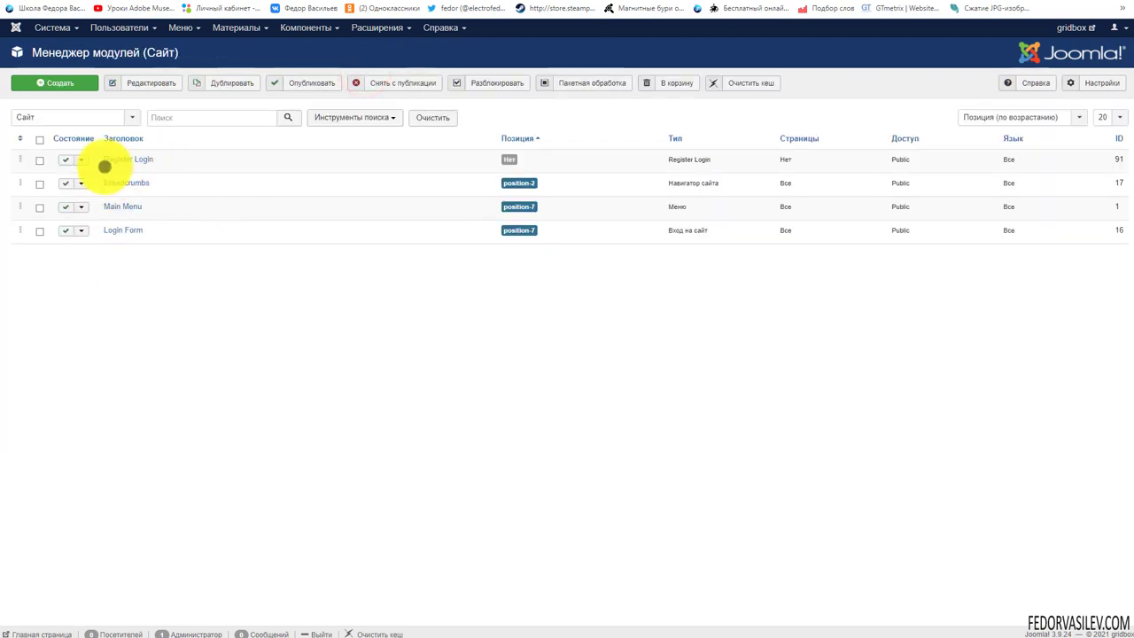
{"action": "left_click", "coordinate": [142, 159]}
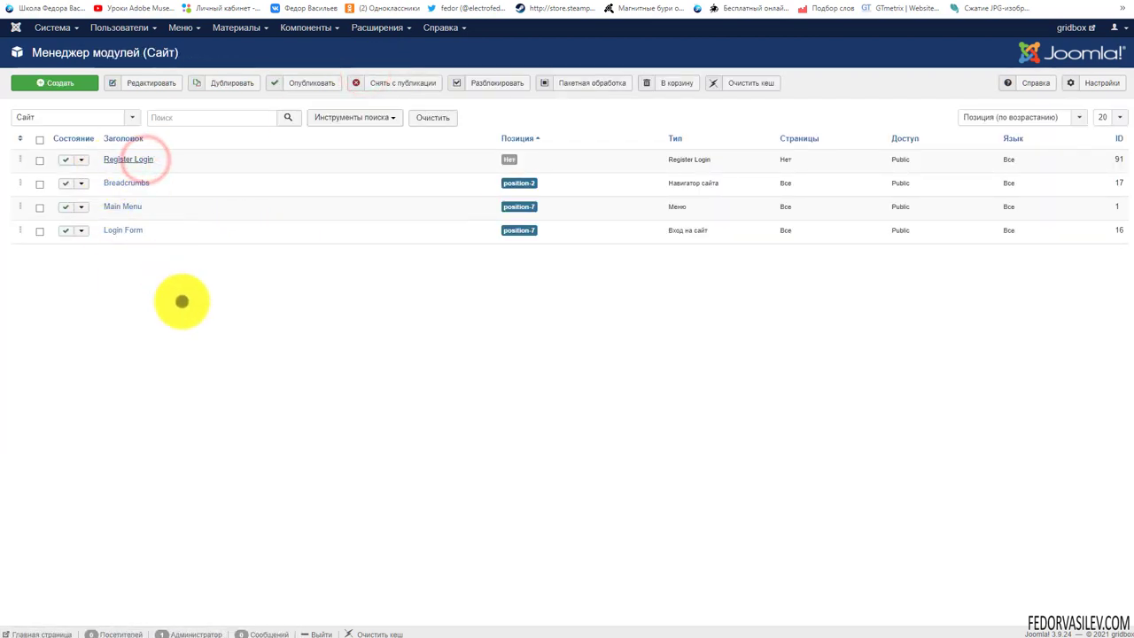
{"action": "scroll", "coordinate": [425, 331], "scroll_direction": "down", "scroll_amount": 1}
{"action": "scroll", "coordinate": [354, 337], "scroll_direction": "up", "scroll_amount": 1}
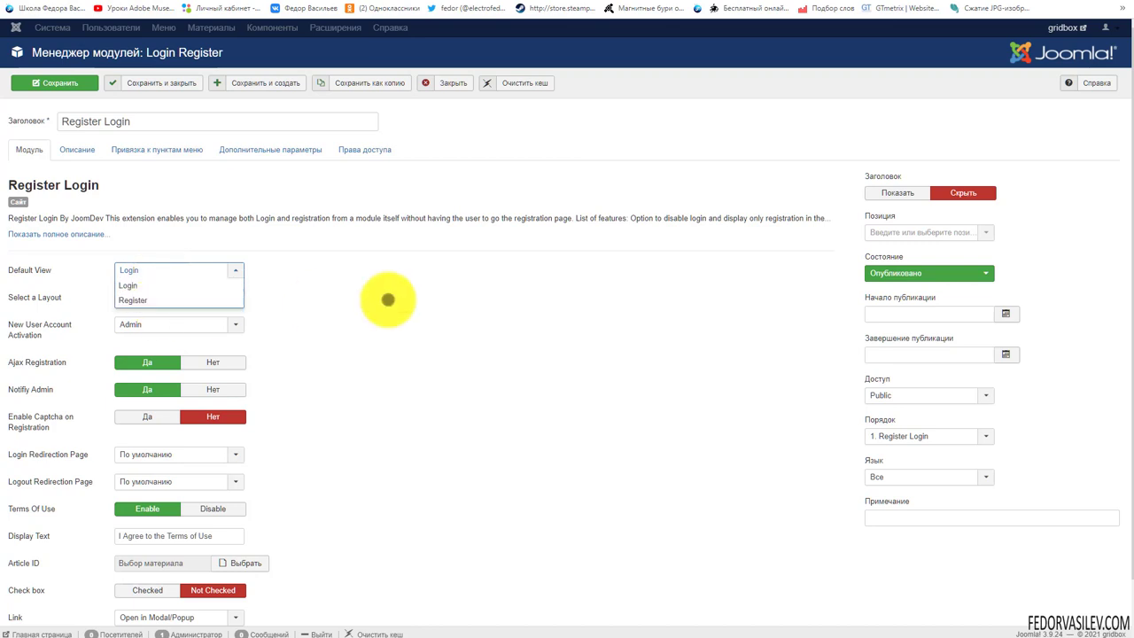
Step: Examine the module's Default View choices, Login and Register, and the matching registration form on the site
{"action": "left_click", "coordinate": [394, 298]}
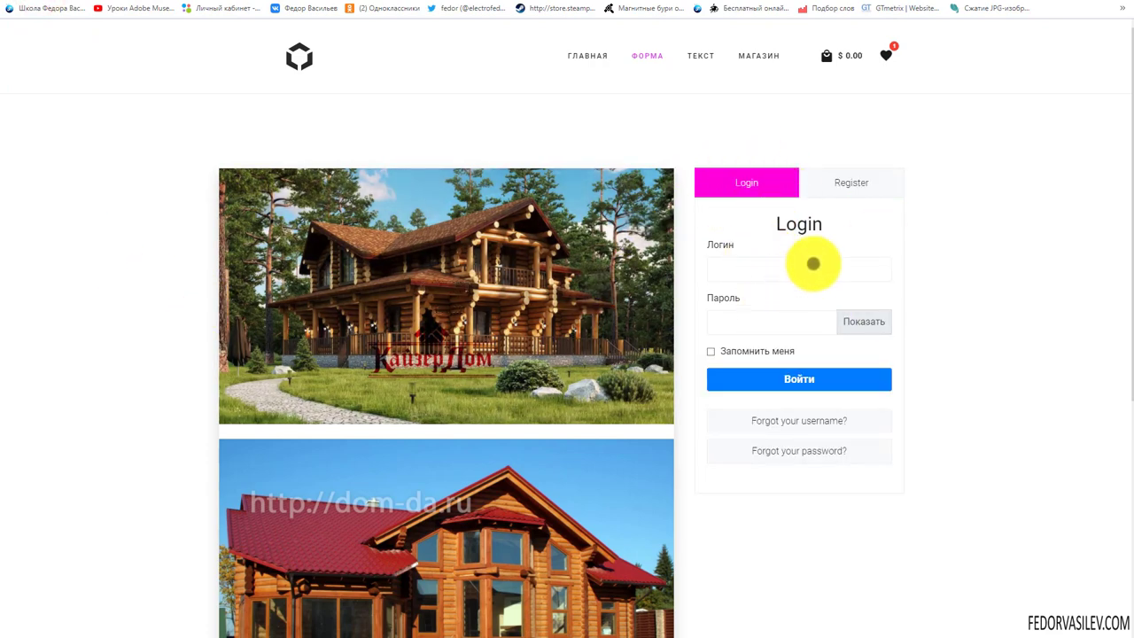
{"action": "left_click", "coordinate": [835, 183]}
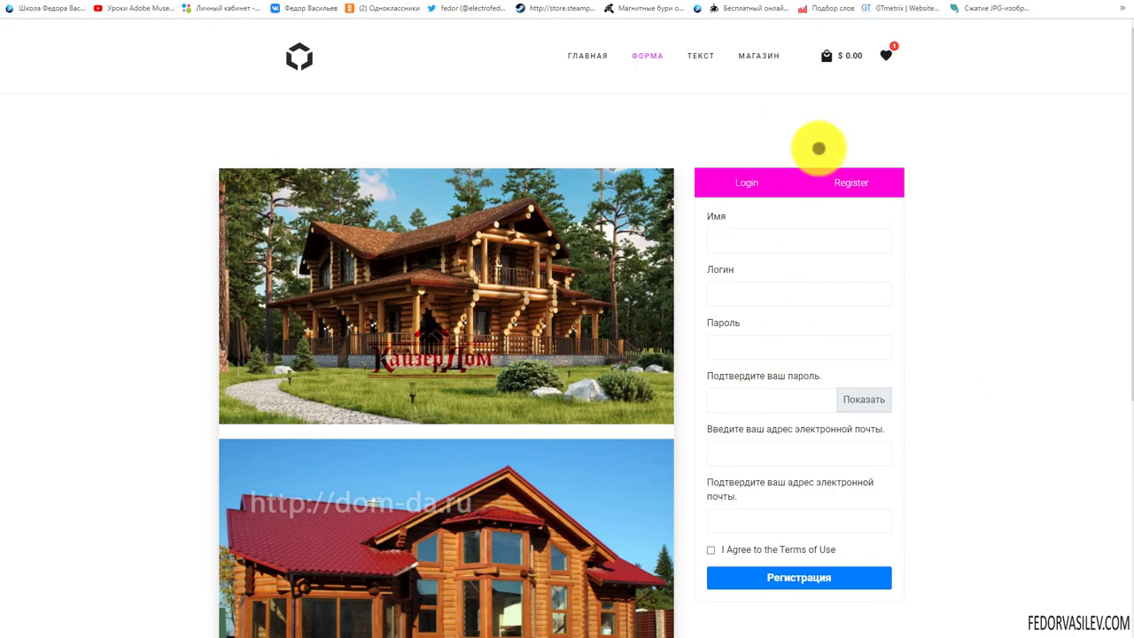
{"action": "key", "text": "ctrl+Tab"}
{"action": "left_click", "coordinate": [165, 271]}
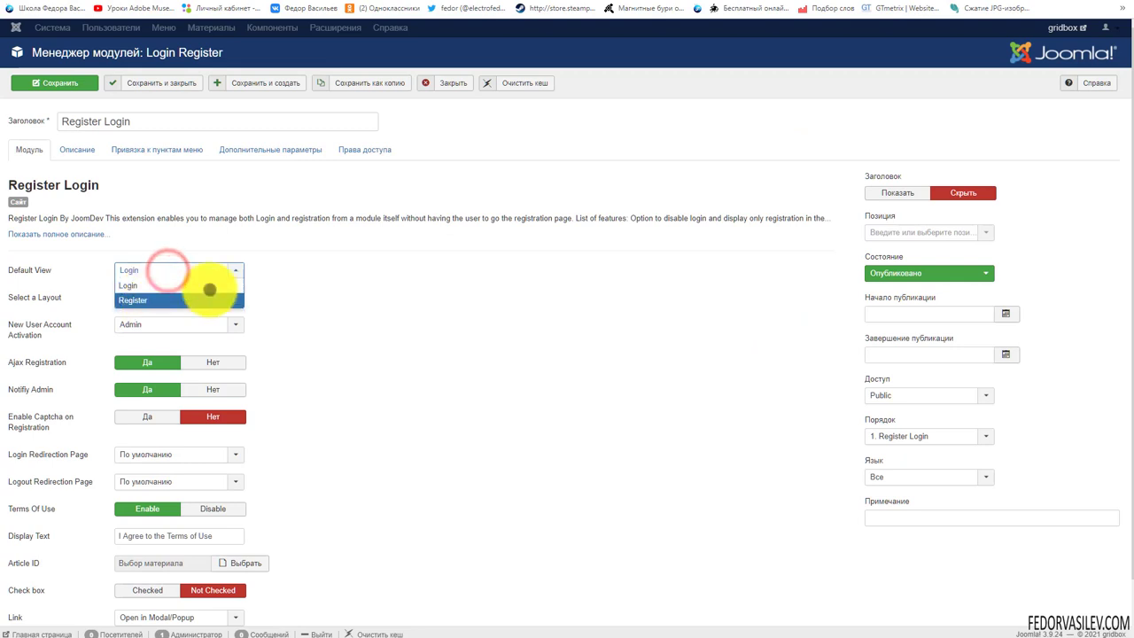
{"action": "left_click", "coordinate": [465, 315]}
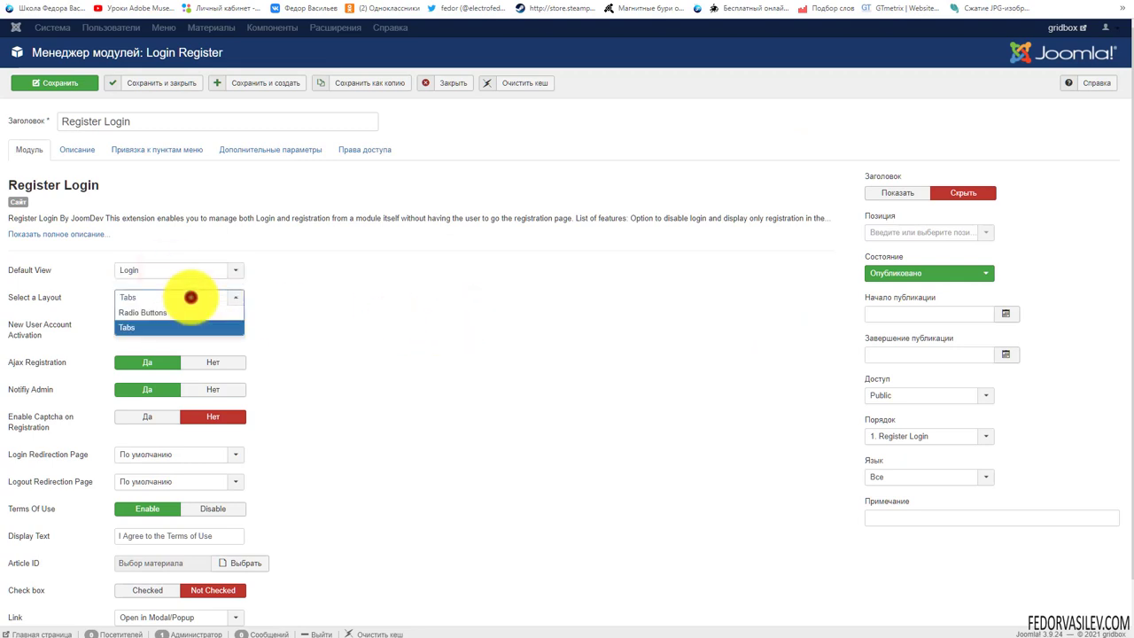
Step: Examine the Radio Buttons and Tabs layout choices and try the Login and Register tabs on the site
{"action": "left_click", "coordinate": [125, 314]}
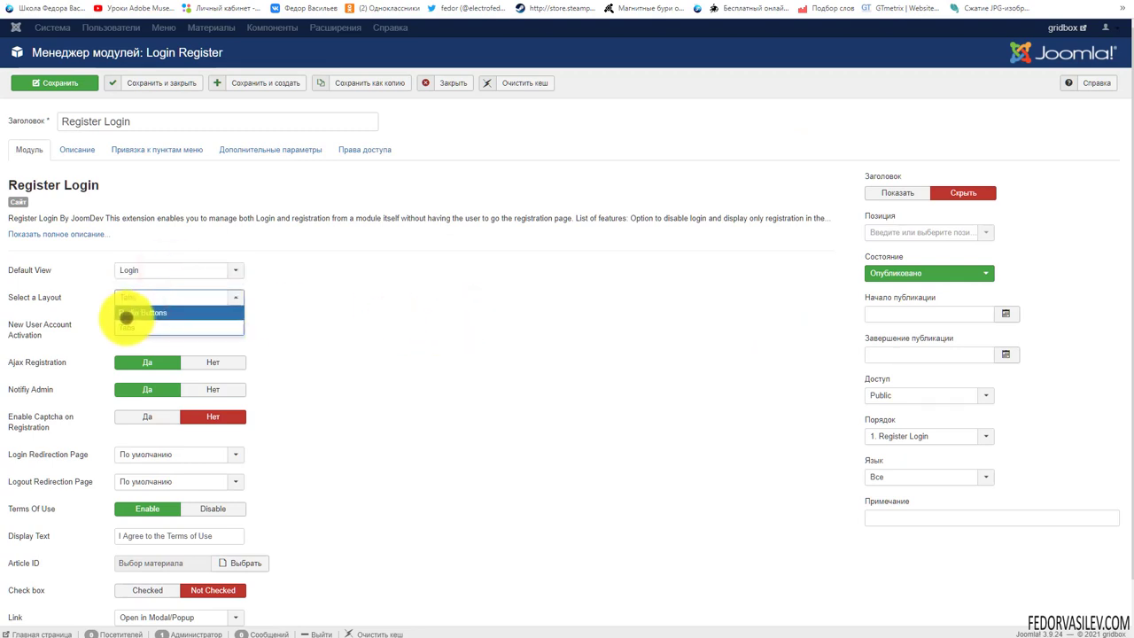
{"action": "left_click", "coordinate": [650, 299]}
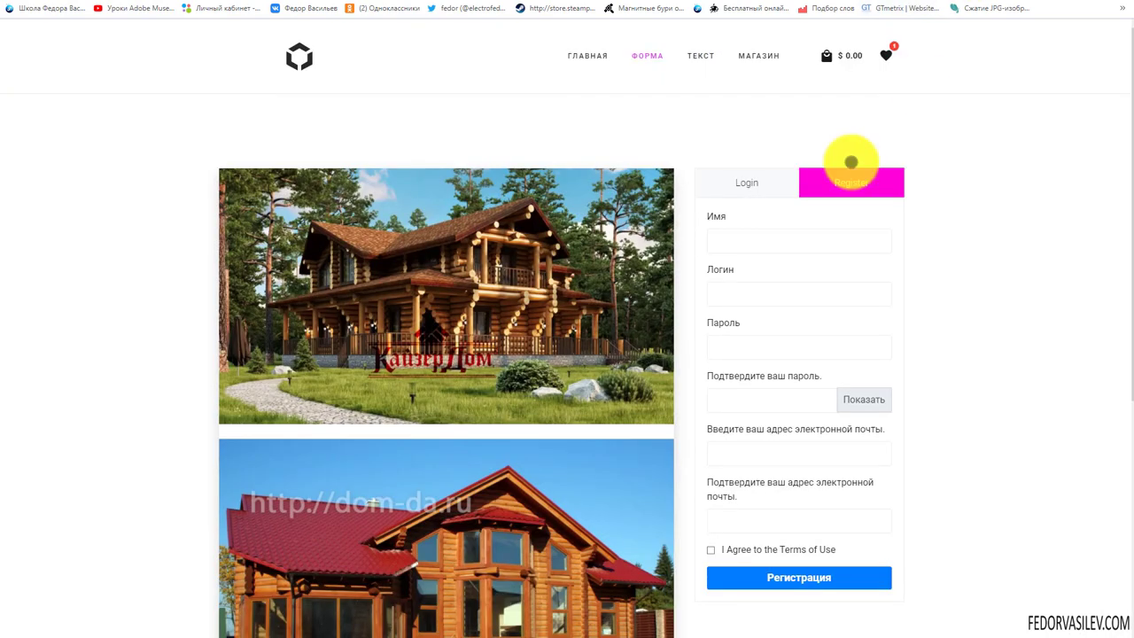
{"action": "left_click", "coordinate": [741, 189]}
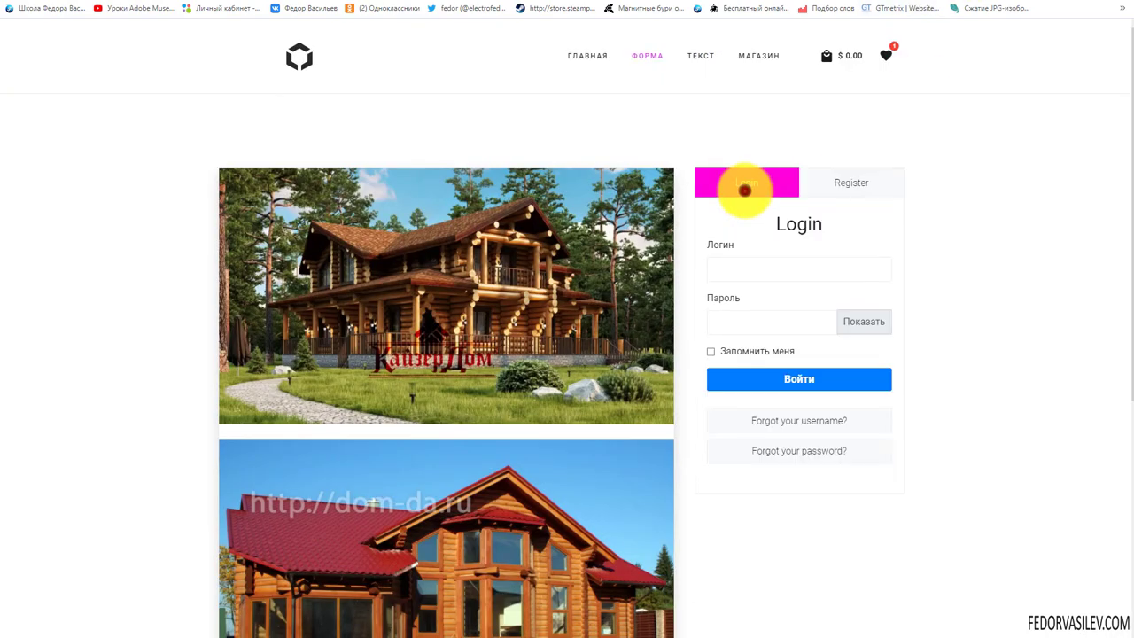
{"action": "left_click", "coordinate": [815, 179]}
{"action": "left_click", "coordinate": [735, 178]}
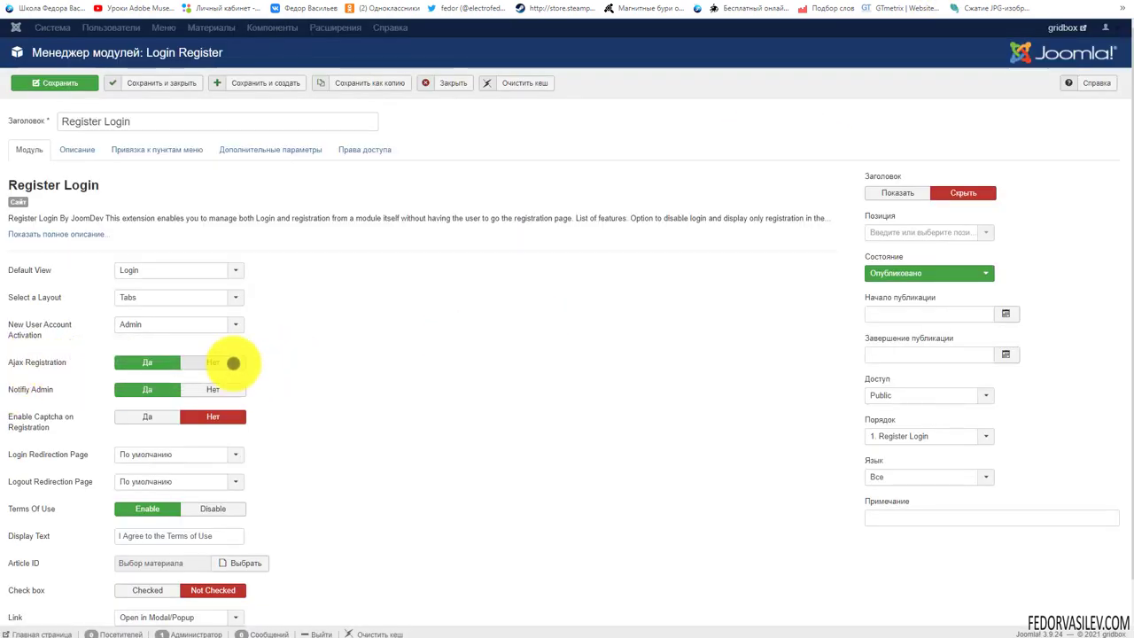
Step: Try switching Ajax Registration off in the Register Login module and set it back to Да
{"action": "left_click", "coordinate": [233, 363]}
{"action": "left_click", "coordinate": [144, 364]}
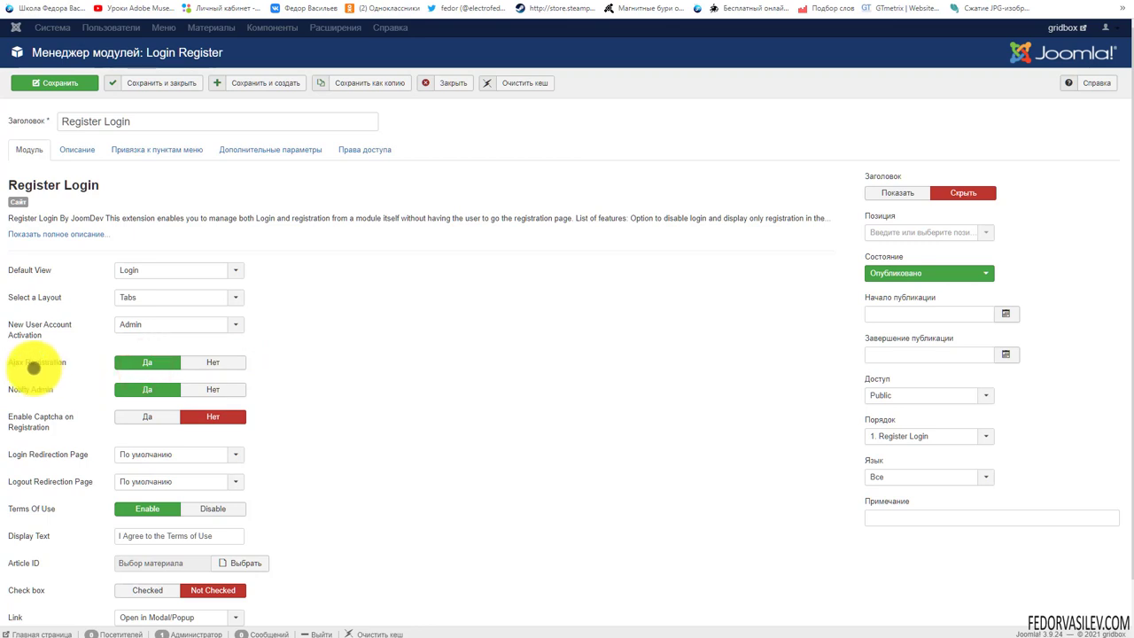
{"action": "left_click", "coordinate": [206, 358]}
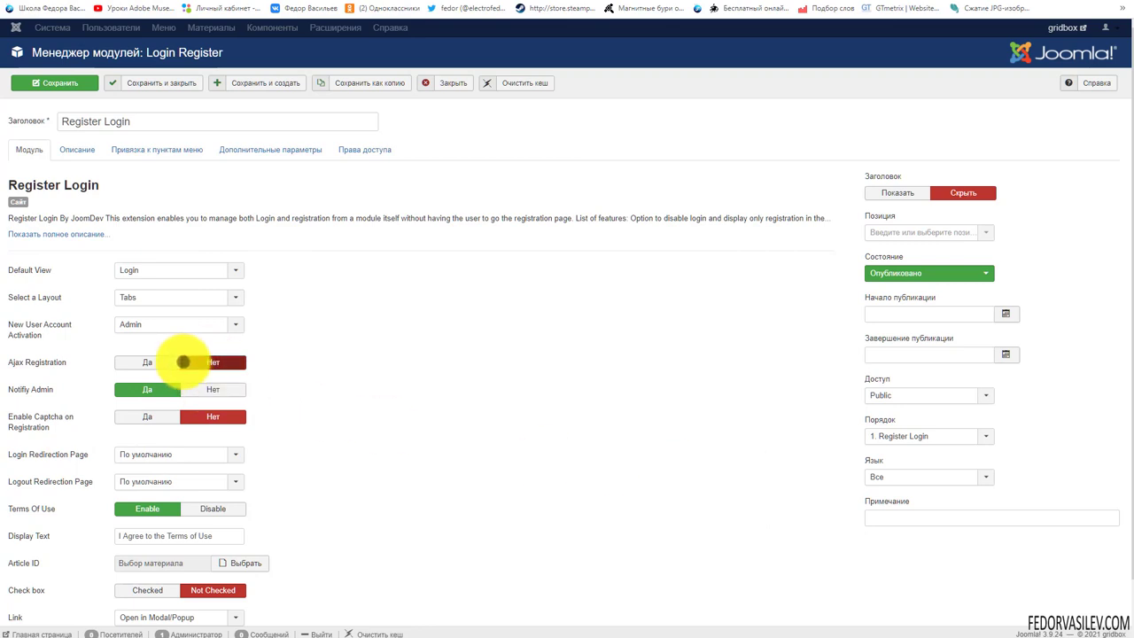
{"action": "left_click", "coordinate": [173, 360]}
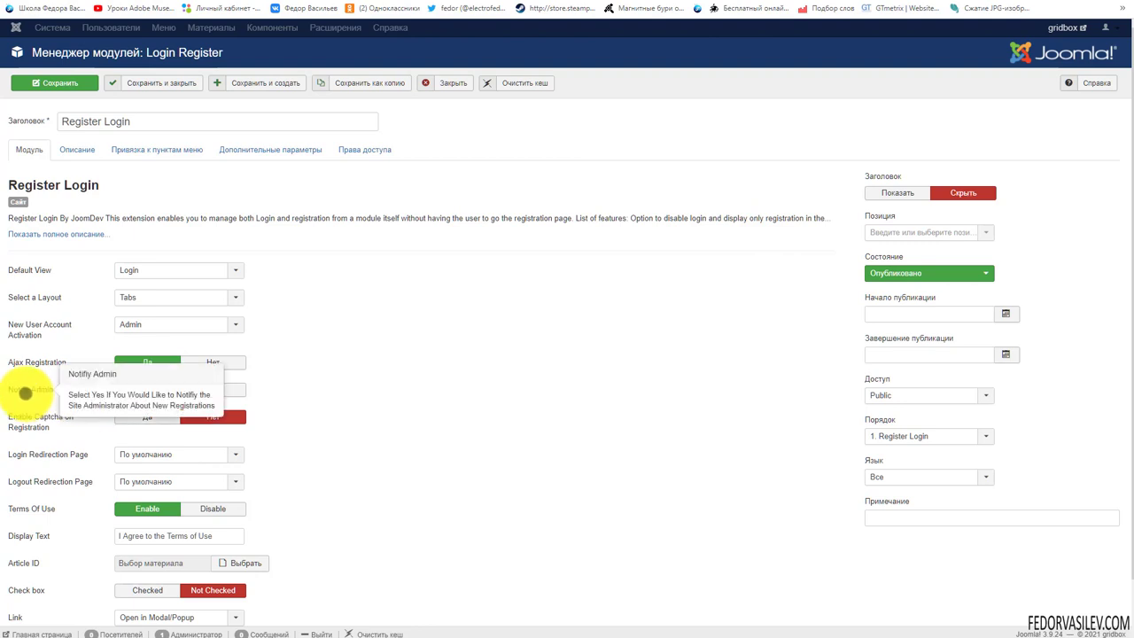
Step: Set Notifiy Admin to Нет, and try enabling captcha on registration before setting it back to Нет
{"action": "left_click", "coordinate": [206, 393]}
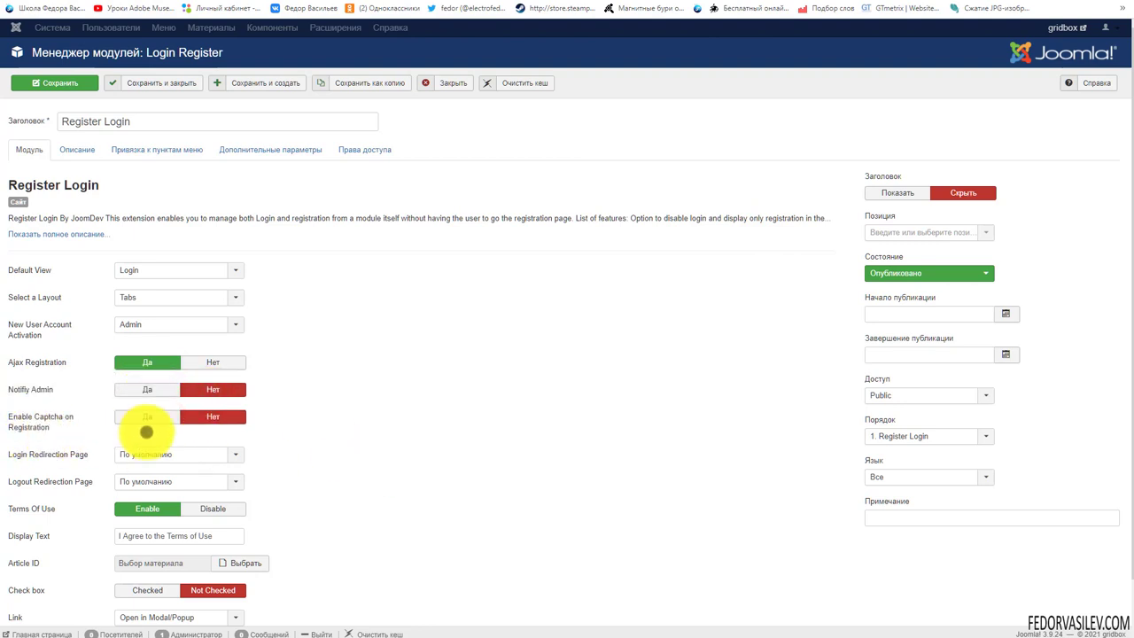
{"action": "left_click", "coordinate": [145, 417]}
{"action": "scroll", "coordinate": [489, 406], "scroll_direction": "down", "scroll_amount": 1}
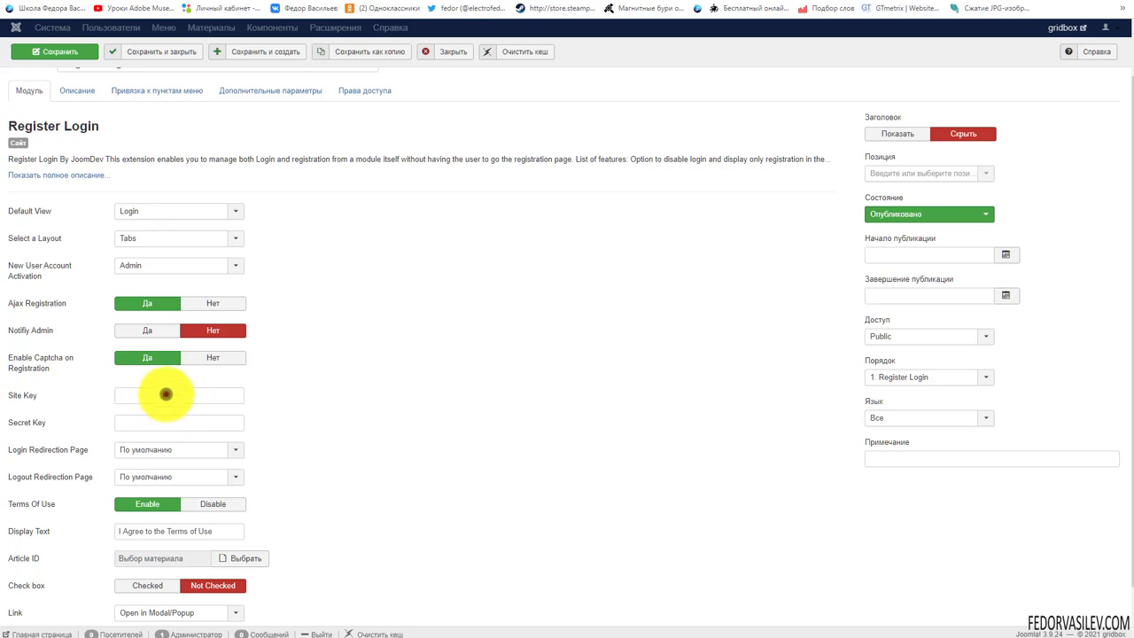
{"action": "left_click", "coordinate": [206, 357]}
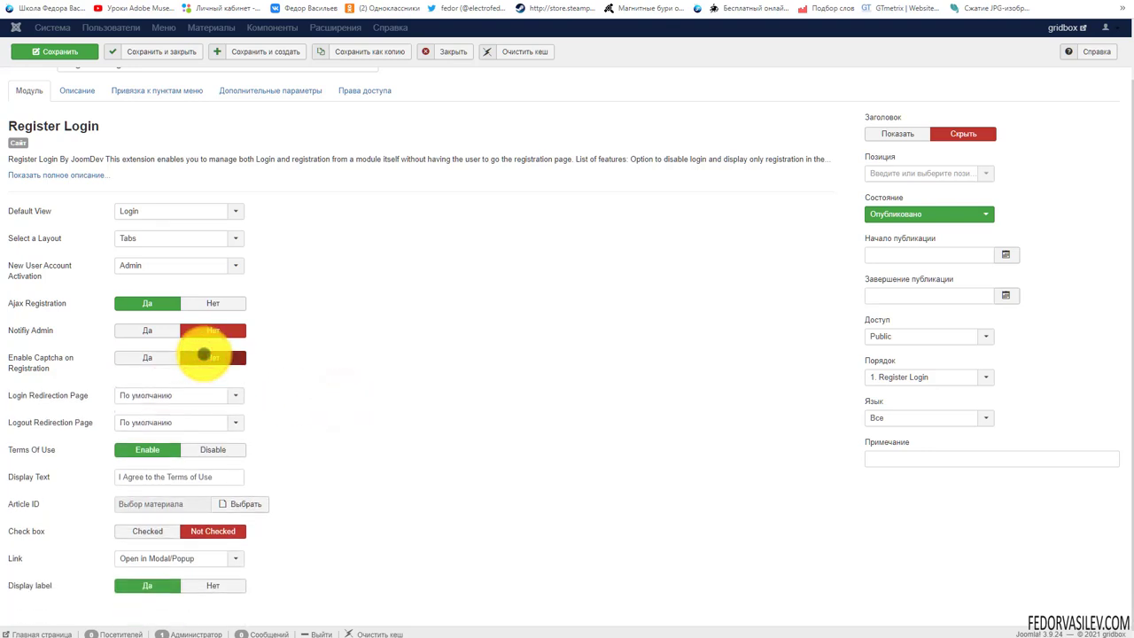
{"action": "mouse_move", "coordinate": [38, 397]}
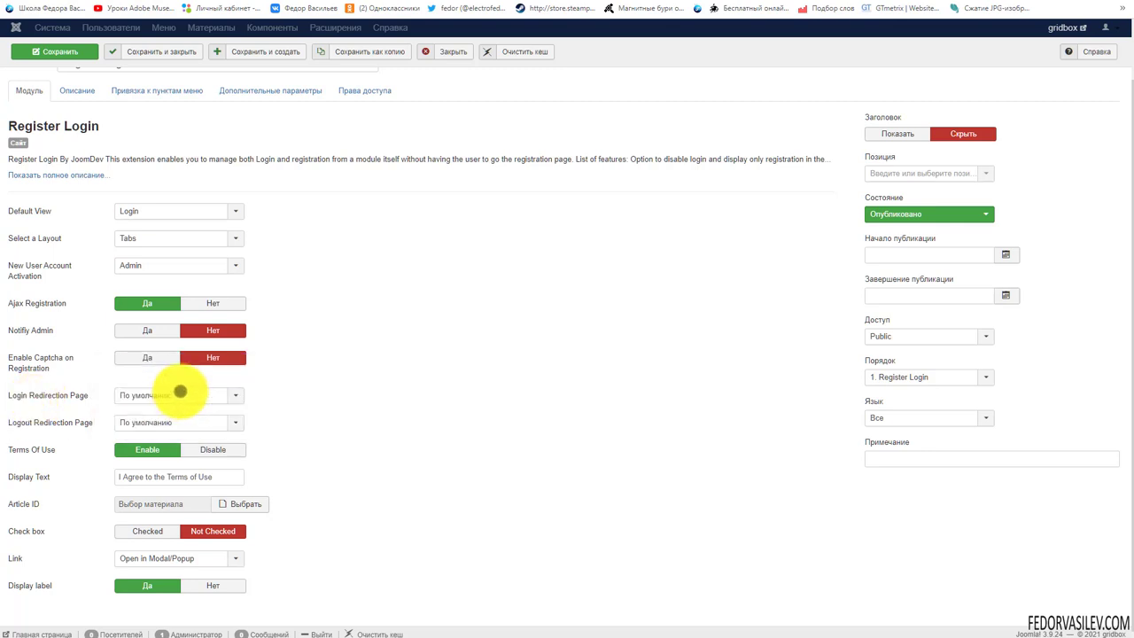
Step: Examine the pages offered for Login Redirection Page and Logout Redirection Page, leaving both at По умолчанию
{"action": "left_click", "coordinate": [178, 393]}
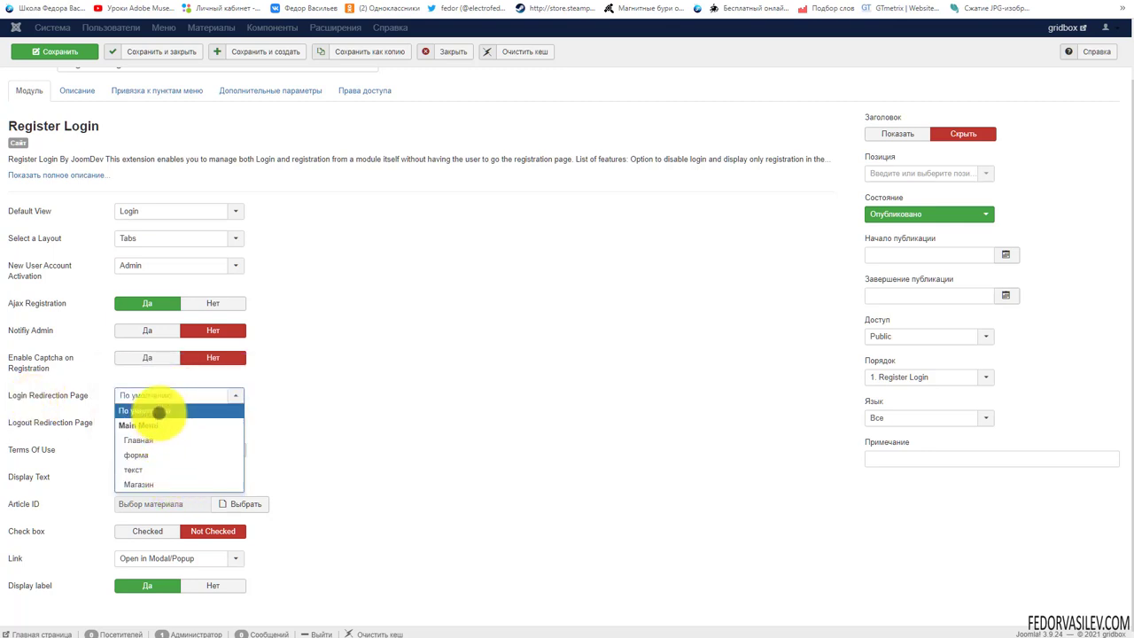
{"action": "left_click", "coordinate": [308, 396]}
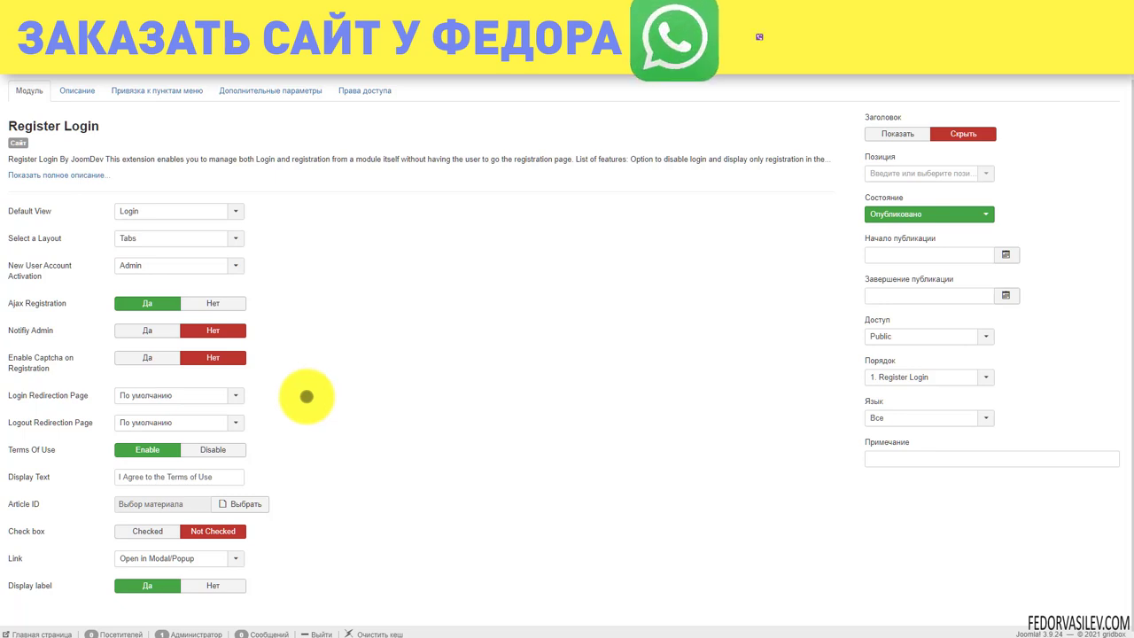
{"action": "left_click", "coordinate": [223, 396]}
{"action": "left_click", "coordinate": [454, 414]}
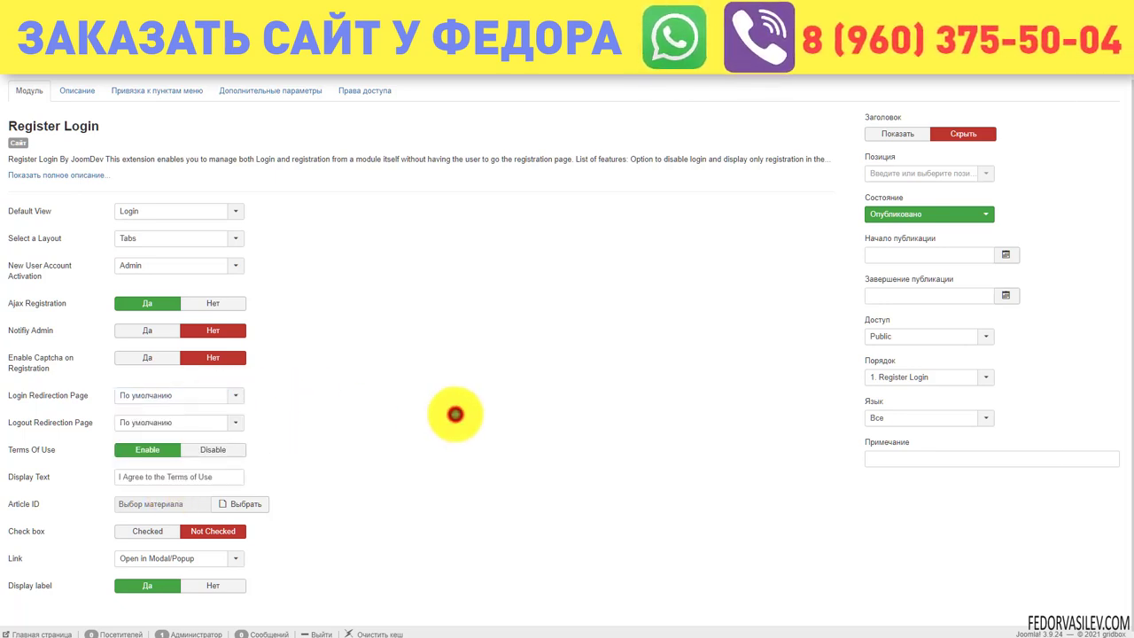
{"action": "mouse_move", "coordinate": [55, 425]}
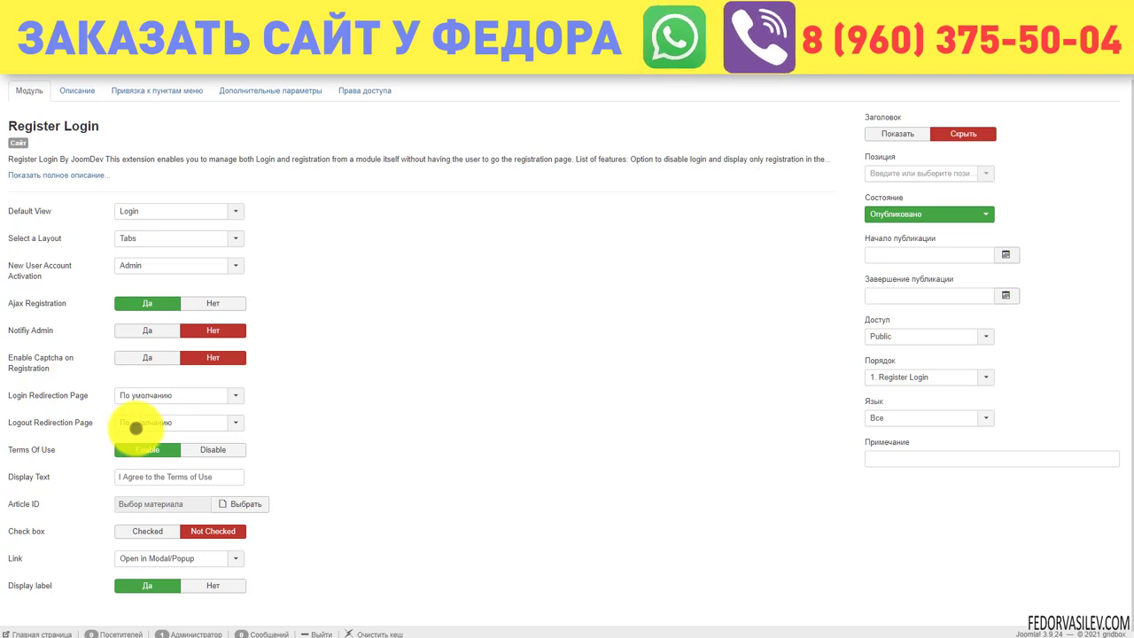
{"action": "left_click", "coordinate": [137, 425]}
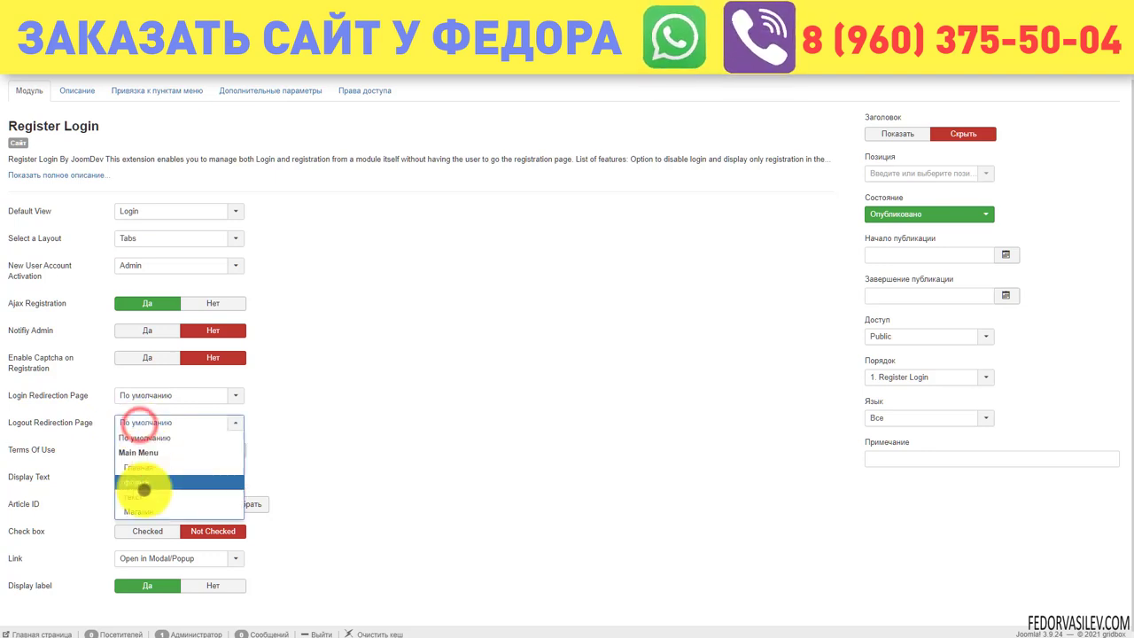
{"action": "left_click", "coordinate": [260, 448]}
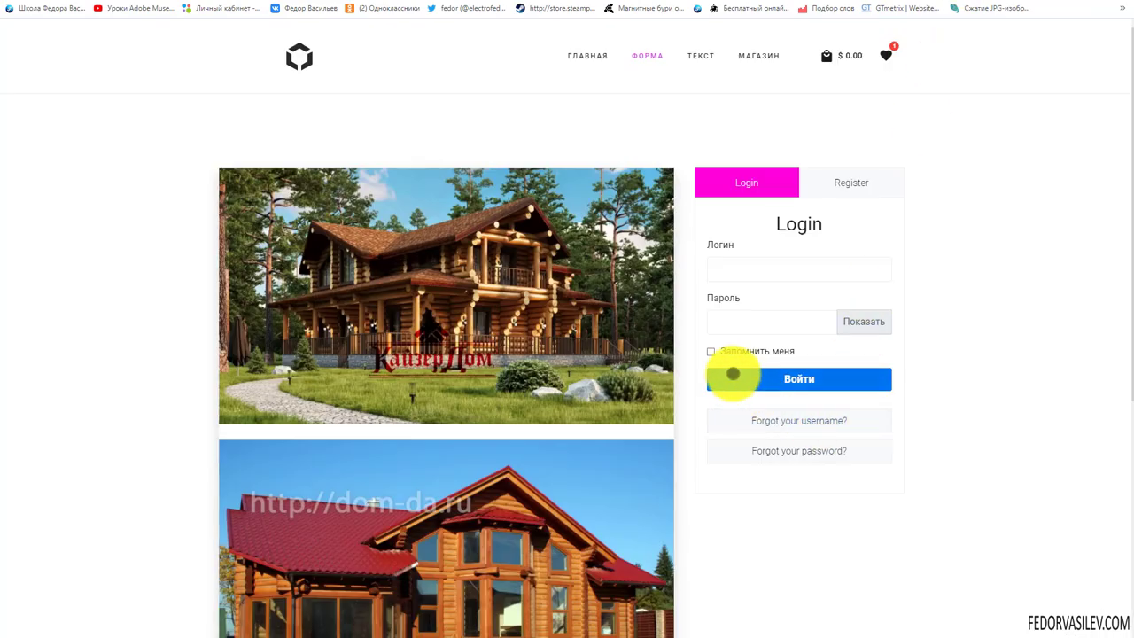
Step: Open the Register form on the site and try its "I Agree to the Terms of Use" checkbox
{"action": "left_click", "coordinate": [832, 186]}
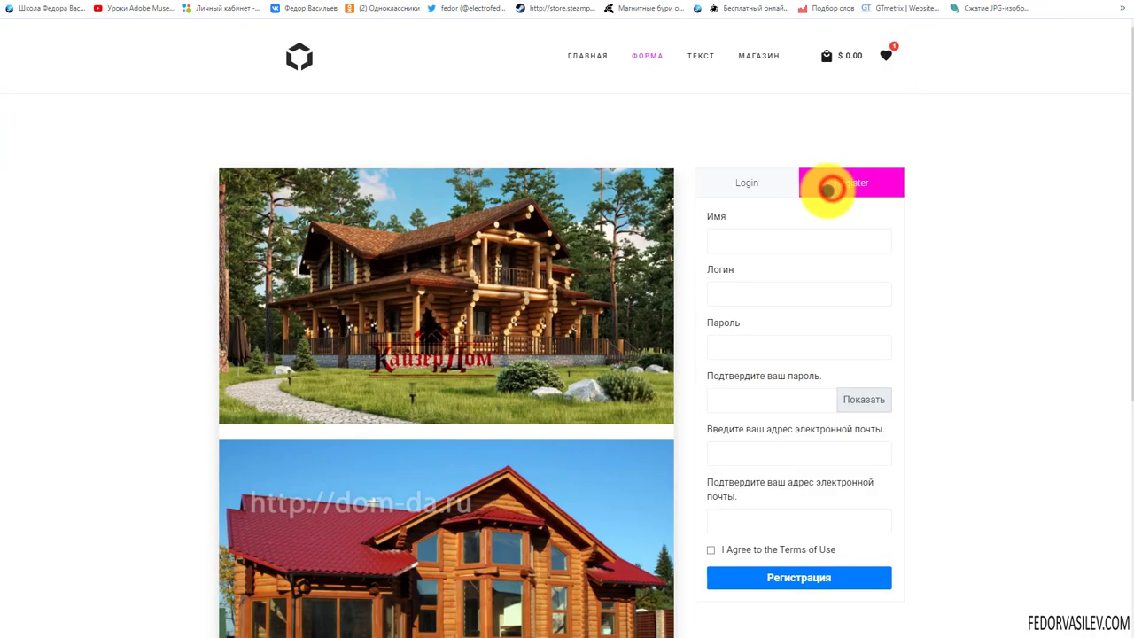
{"action": "scroll", "coordinate": [820, 235], "scroll_direction": "down", "scroll_amount": 1}
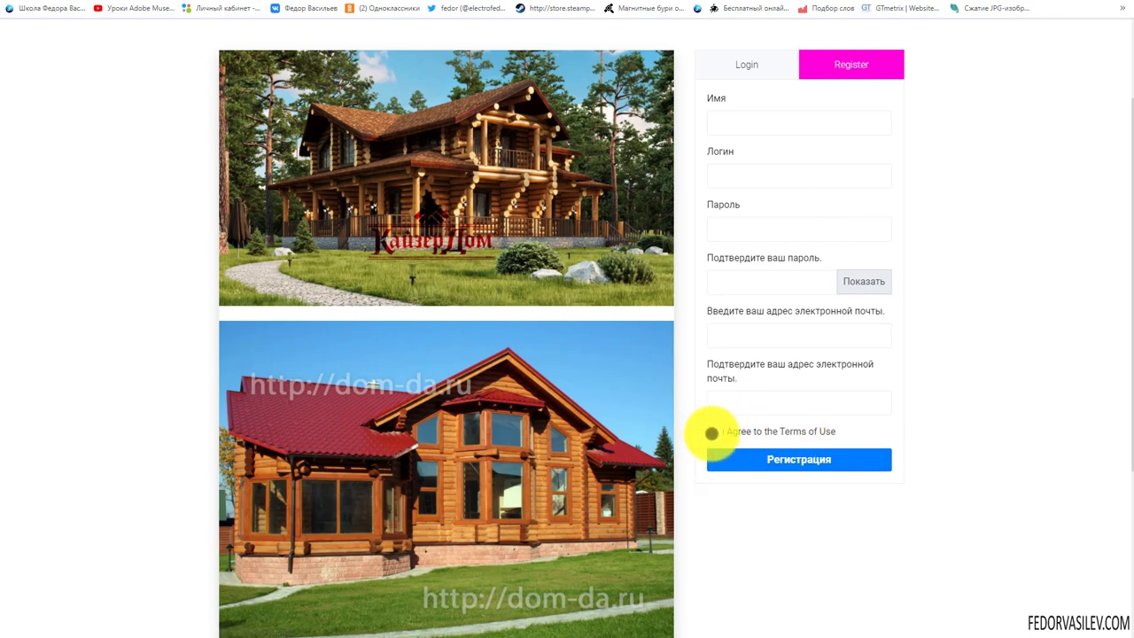
{"action": "left_click", "coordinate": [711, 432]}
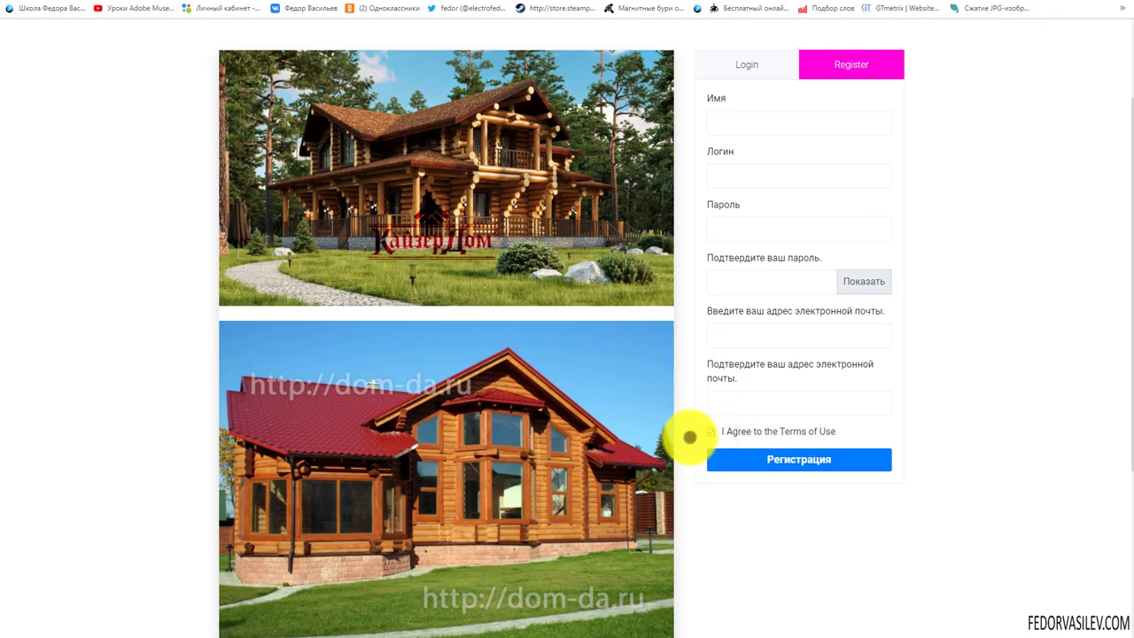
{"action": "scroll", "coordinate": [709, 438], "scroll_direction": "up", "scroll_amount": 1}
{"action": "scroll", "coordinate": [816, 390], "scroll_direction": "down", "scroll_amount": 1}
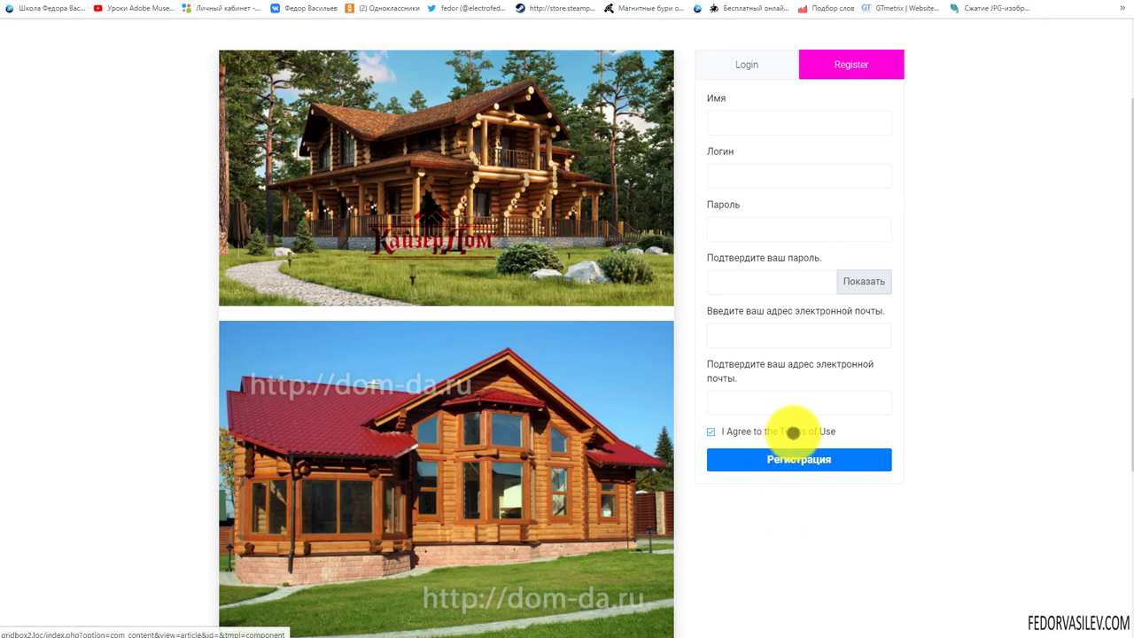
{"action": "left_click", "coordinate": [711, 431]}
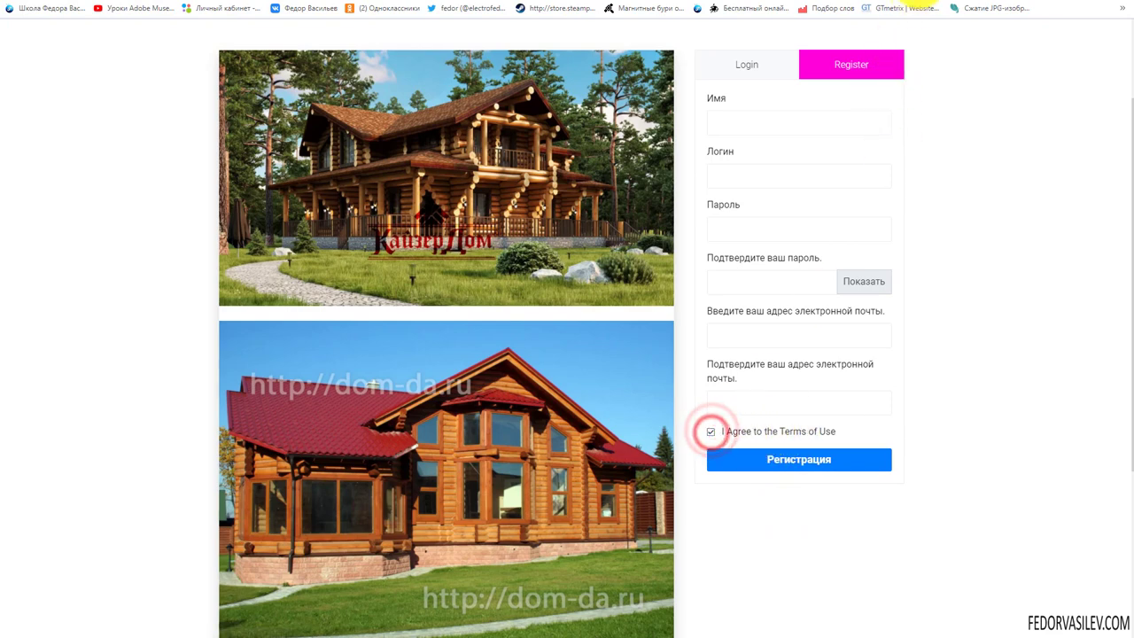
Step: Try setting Terms Of Use to Disable in the Register Login module and set it back to Enable
{"action": "key", "text": "ctrl+Tab"}
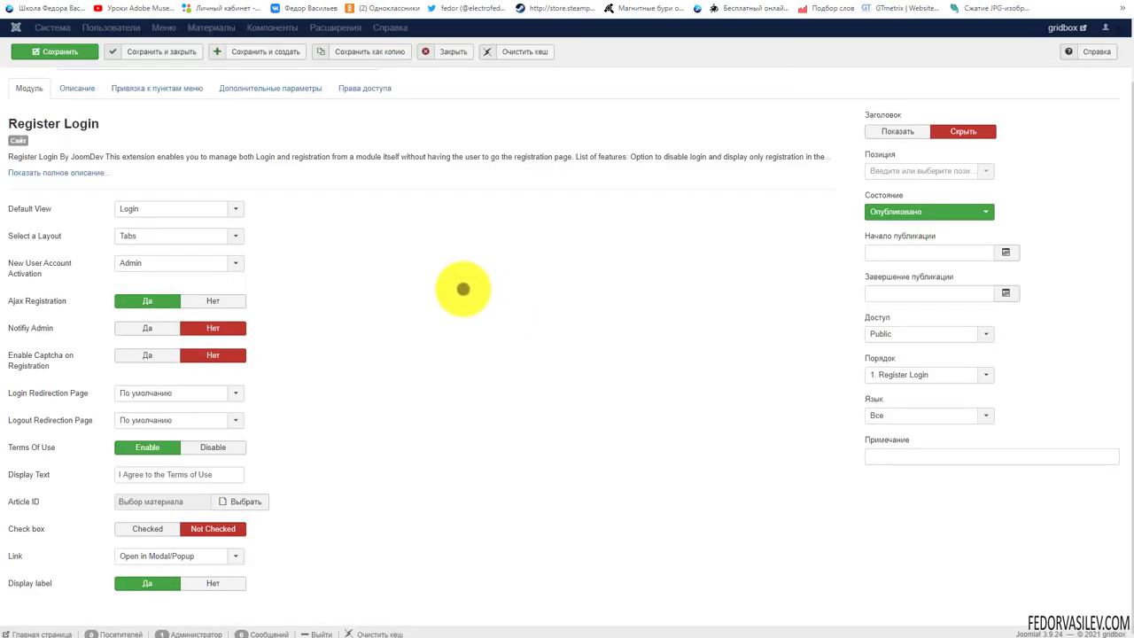
{"action": "left_click", "coordinate": [204, 446]}
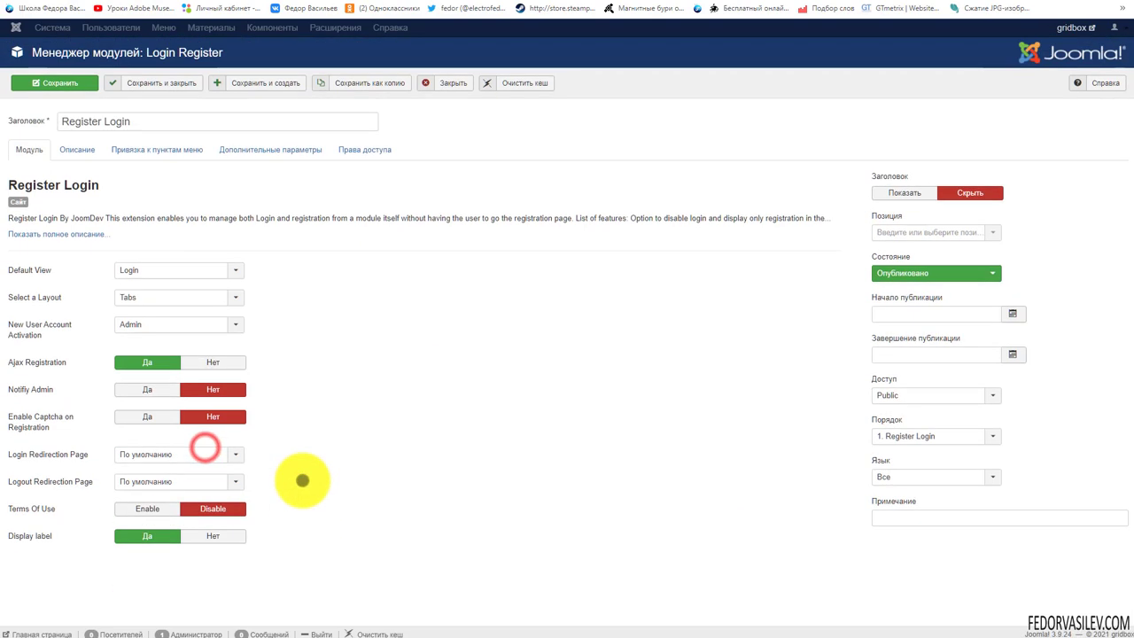
{"action": "left_click", "coordinate": [161, 505]}
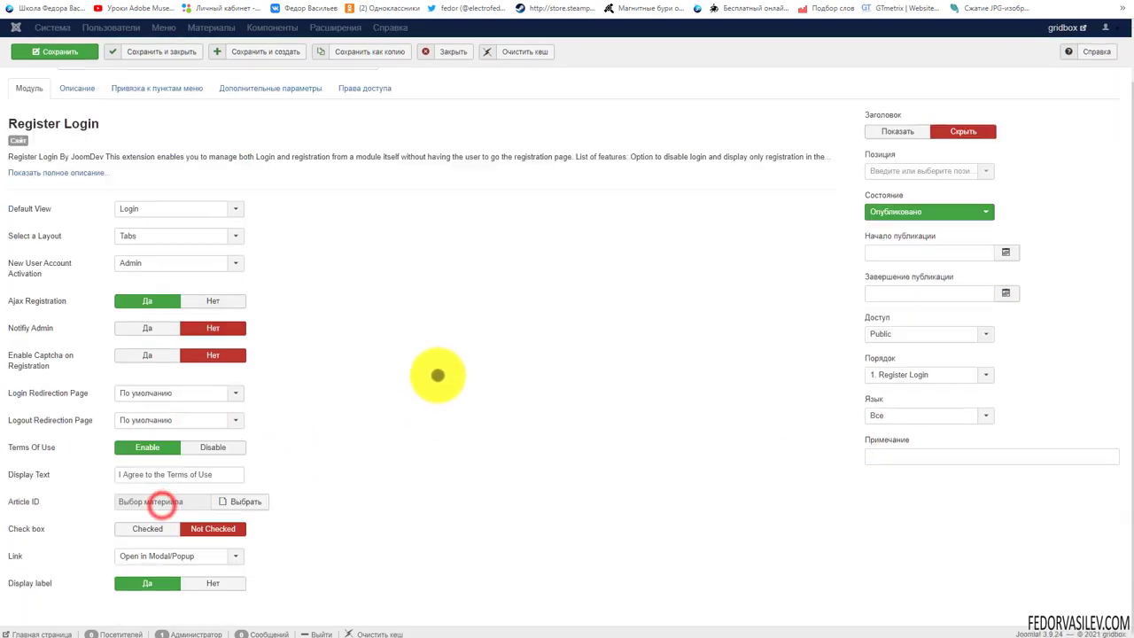
Step: Examine the Display Text of the terms and the article chooser for Article ID without picking an article
{"action": "left_click_drag", "start_coordinate": [230, 473], "coordinate": [56, 488]}
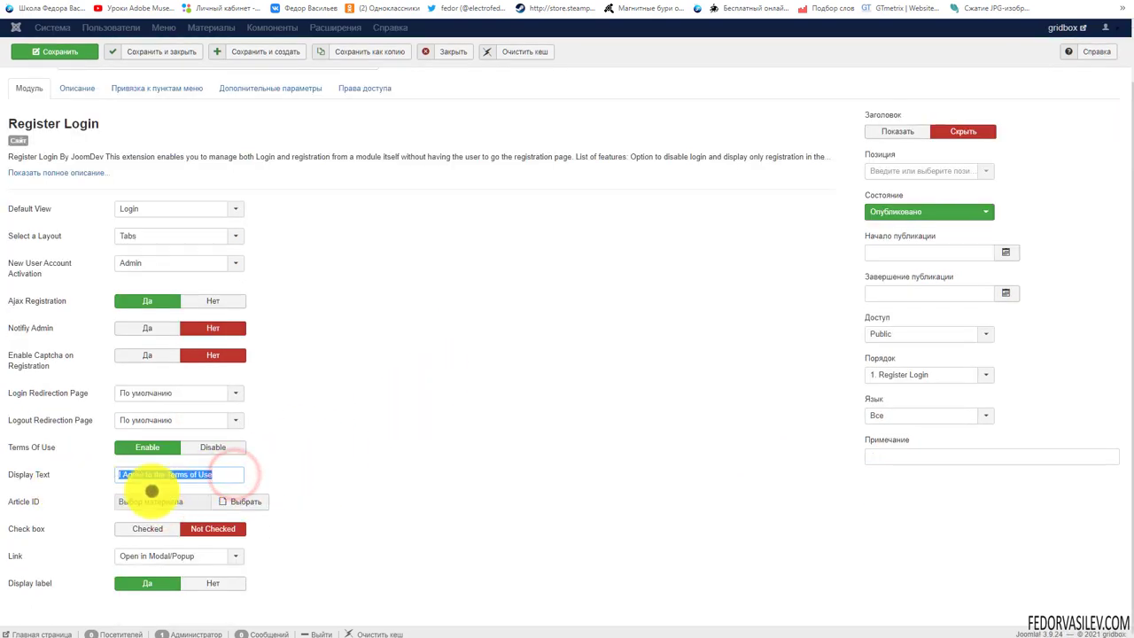
{"action": "left_click_drag", "start_coordinate": [128, 476], "coordinate": [217, 480]}
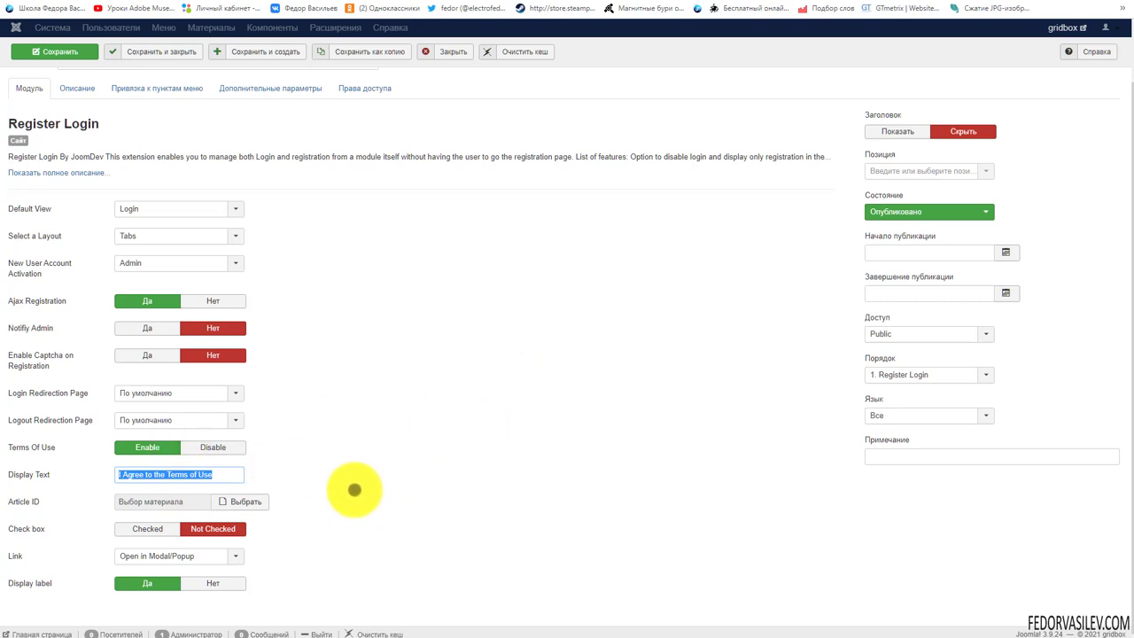
{"action": "left_click_drag", "start_coordinate": [224, 474], "coordinate": [69, 486]}
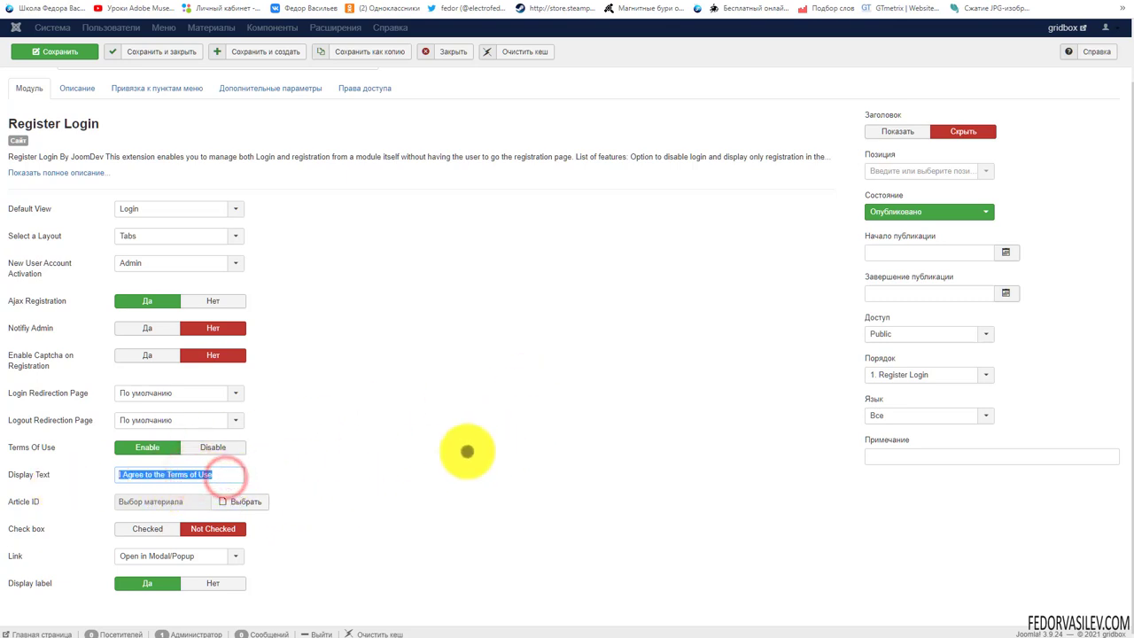
{"action": "left_click", "coordinate": [228, 500]}
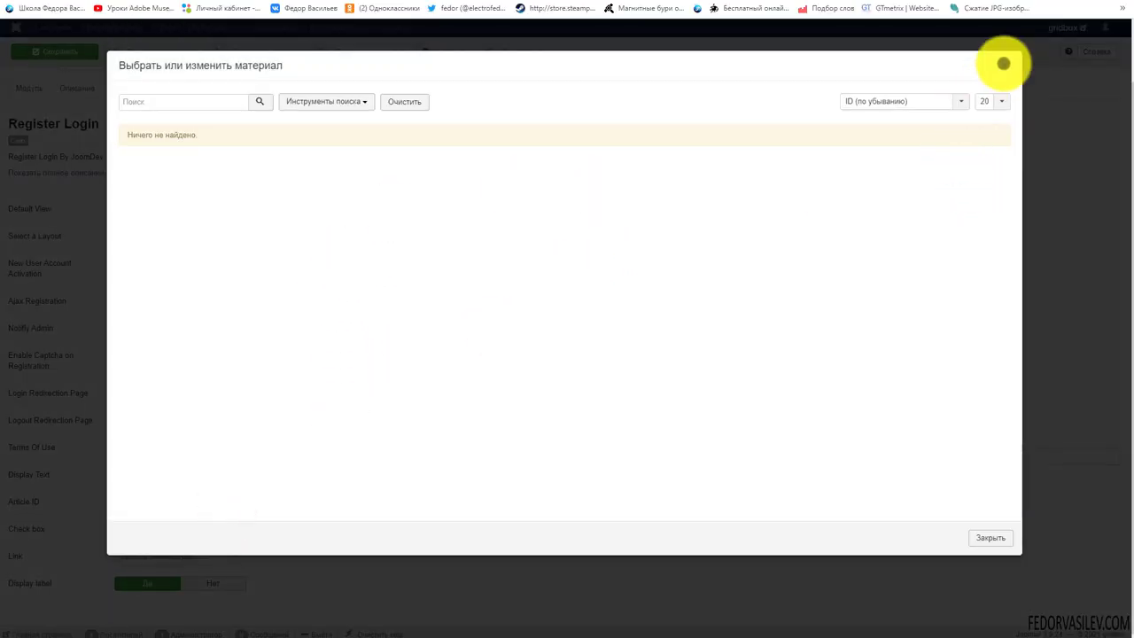
{"action": "left_click", "coordinate": [1004, 64]}
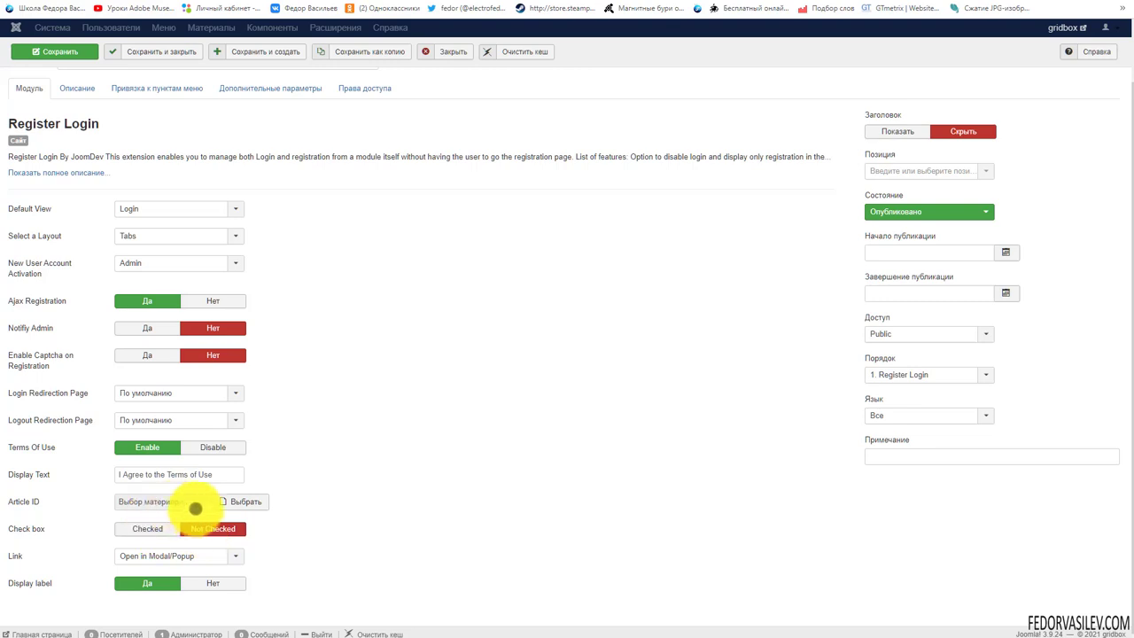
Step: Set the terms Check box to Checked, save the module and reload the site page
{"action": "left_click", "coordinate": [149, 528]}
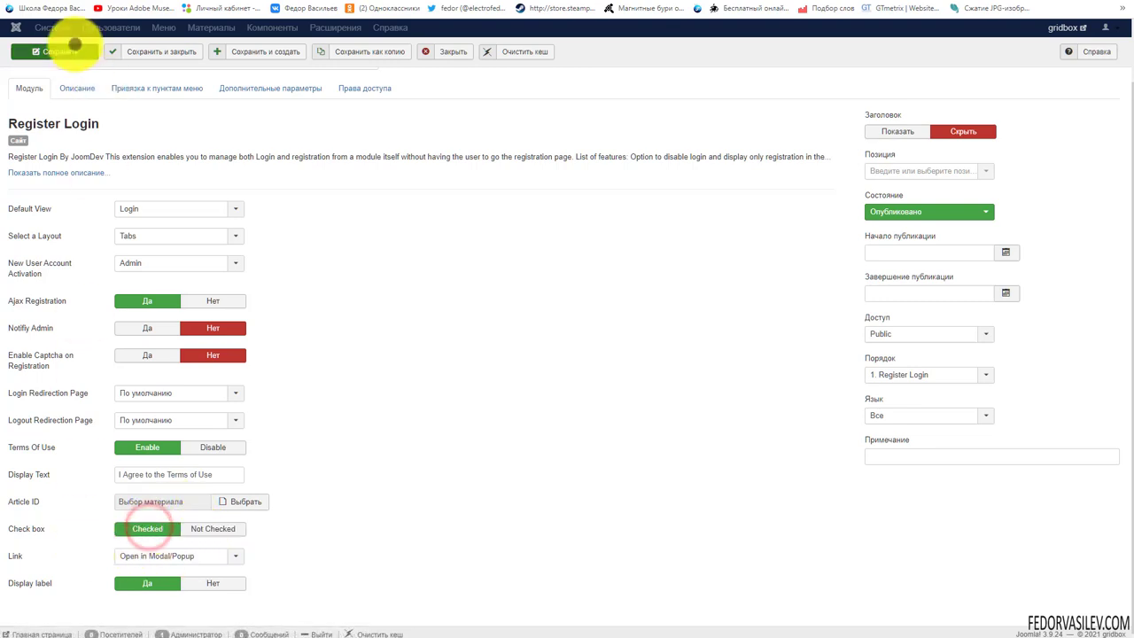
{"action": "left_click", "coordinate": [76, 53]}
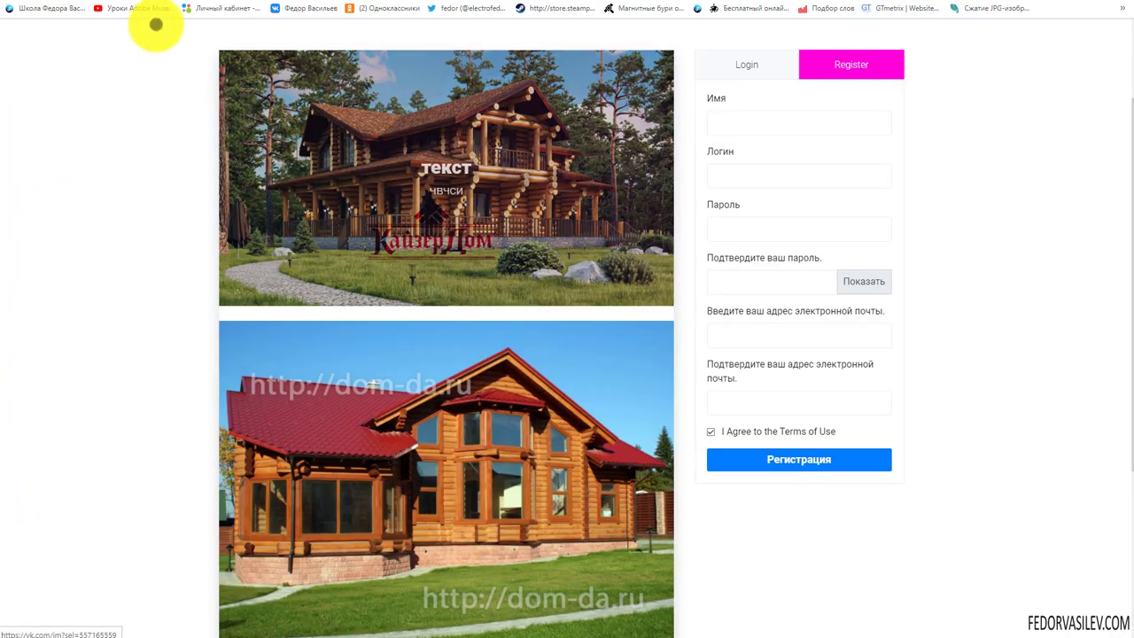
{"action": "left_click", "coordinate": [57, 7]}
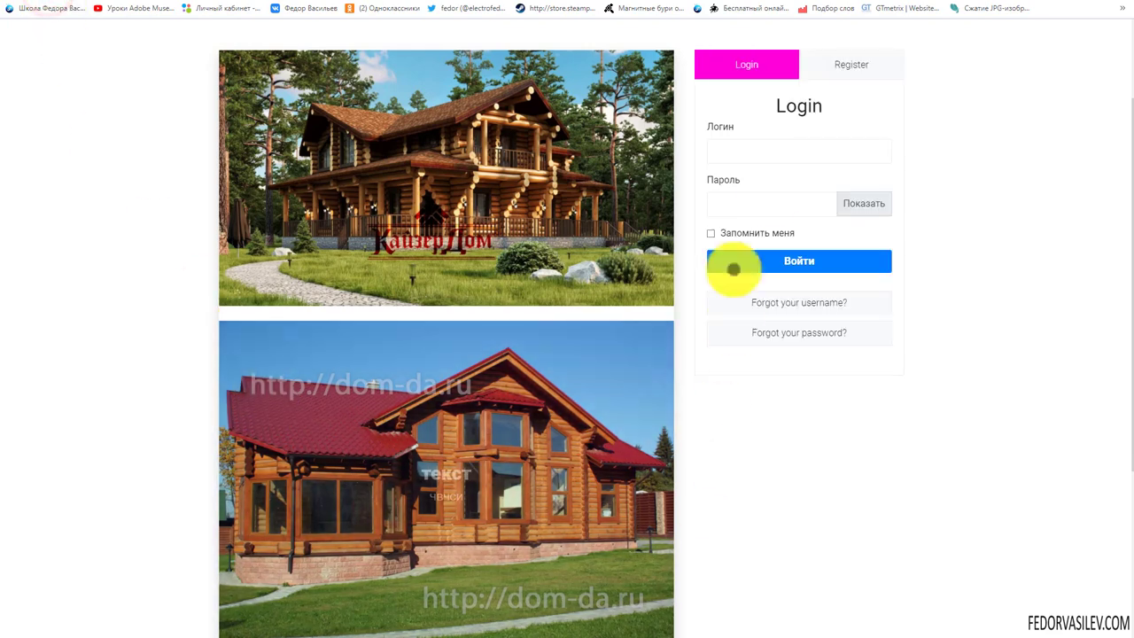
Step: Examine the default state of the terms checkbox in the site's Register form and try toggling it, leaving it ticked
{"action": "left_click", "coordinate": [826, 71]}
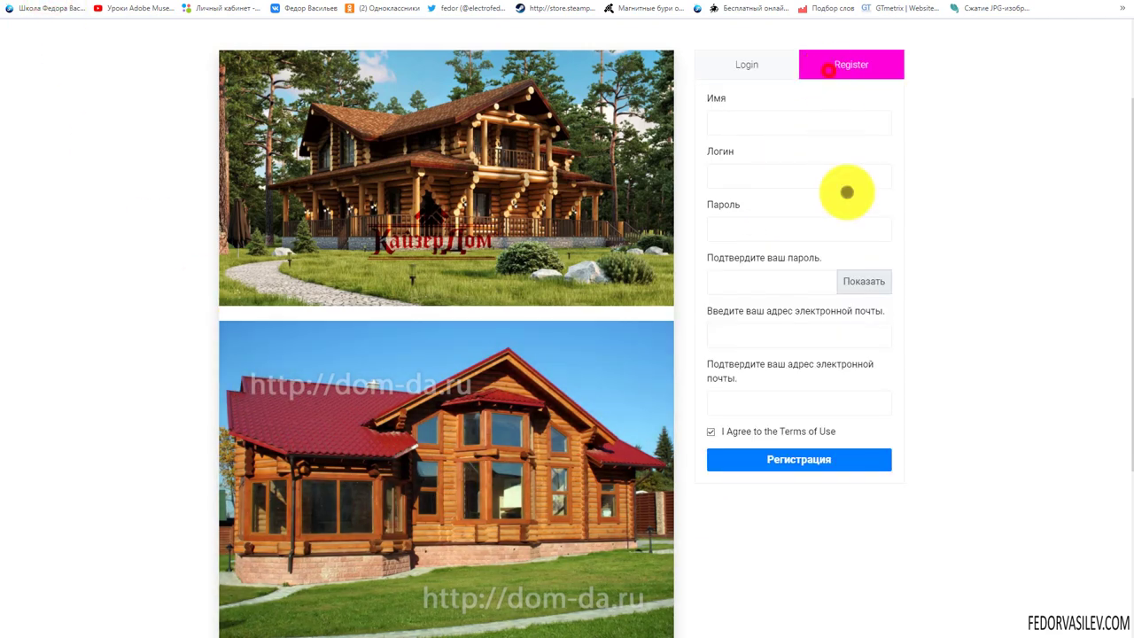
{"action": "left_click", "coordinate": [711, 430]}
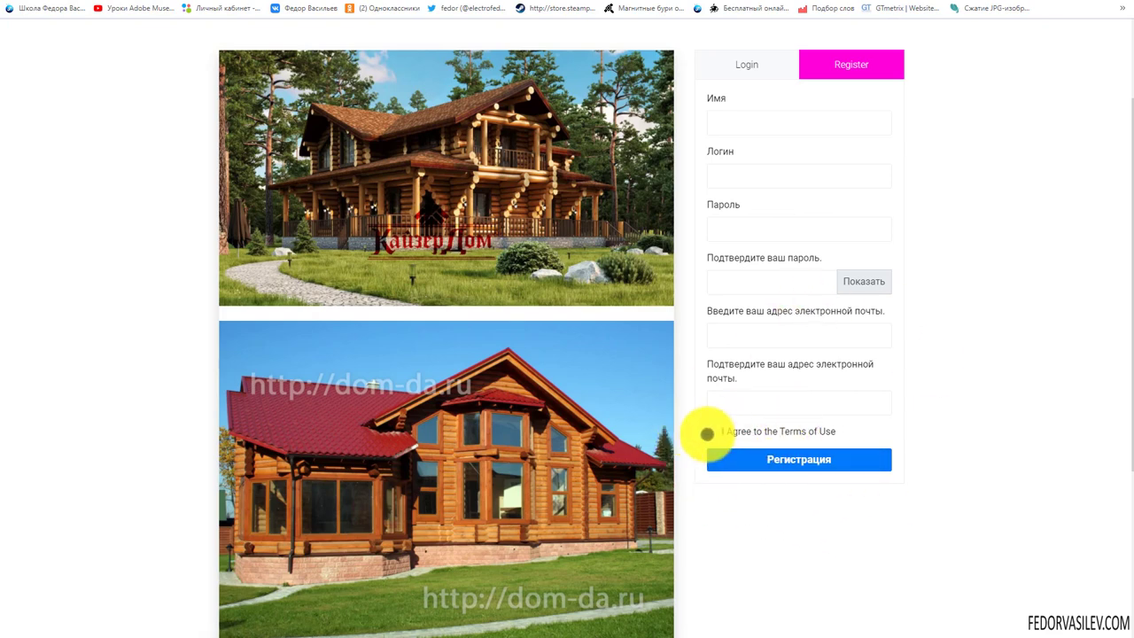
{"action": "left_click", "coordinate": [710, 433]}
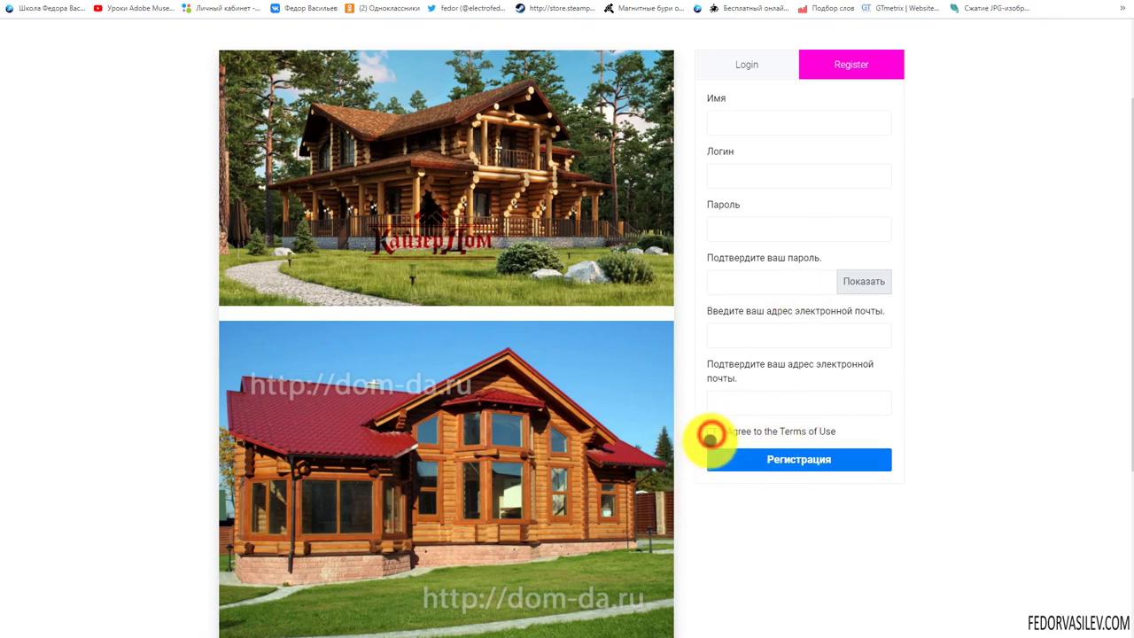
{"action": "left_click", "coordinate": [712, 432]}
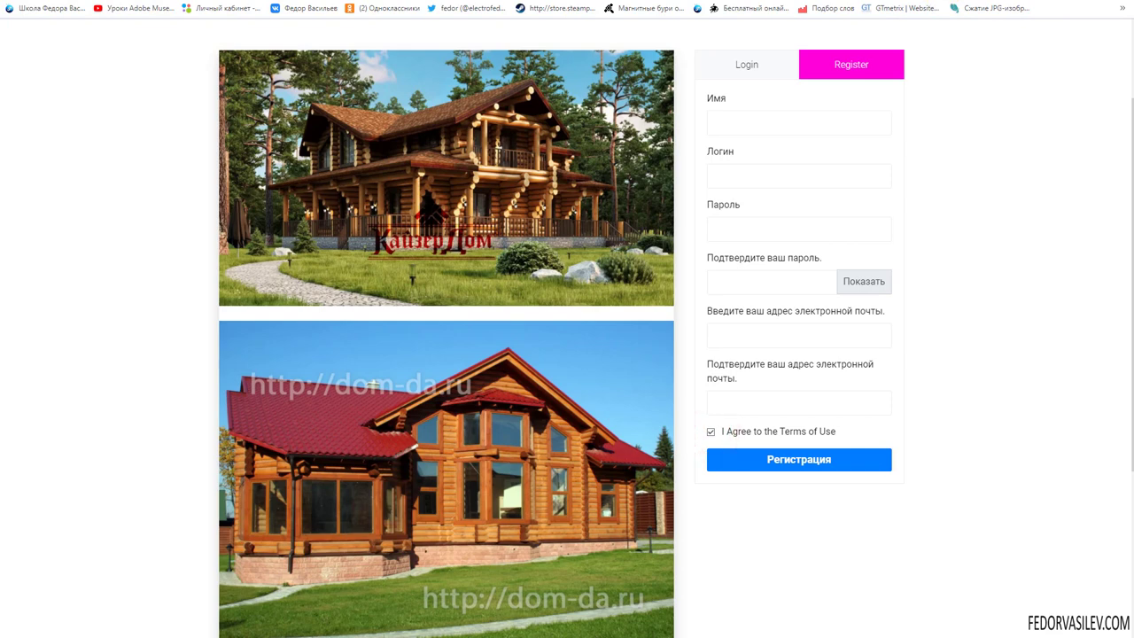
Step: Return to the module and try Not Checked for the terms Check box before setting it back to Checked
{"action": "key", "text": "ctrl+Tab"}
{"action": "scroll", "coordinate": [443, 354], "scroll_direction": "down", "scroll_amount": 2}
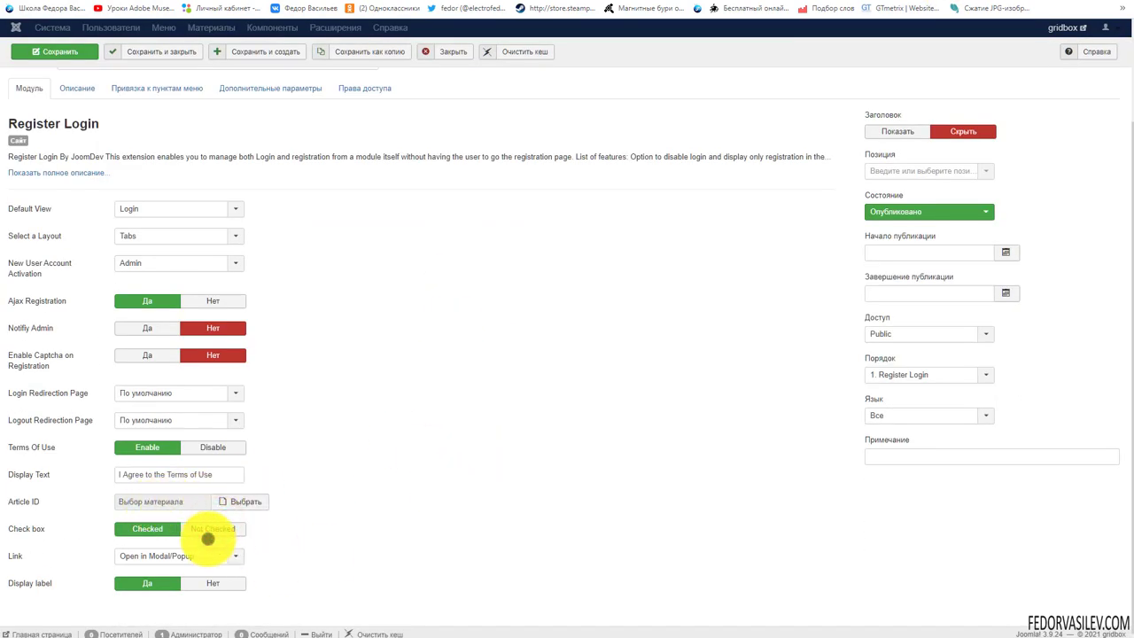
{"action": "left_click", "coordinate": [199, 528]}
{"action": "left_click", "coordinate": [129, 530]}
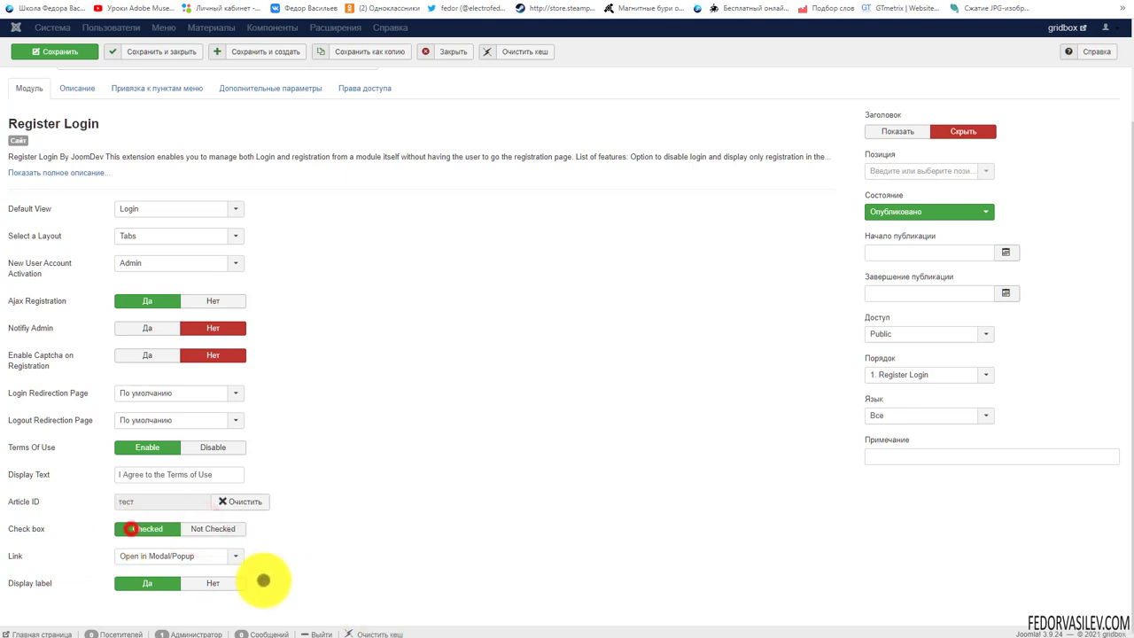
{"action": "left_click", "coordinate": [122, 525]}
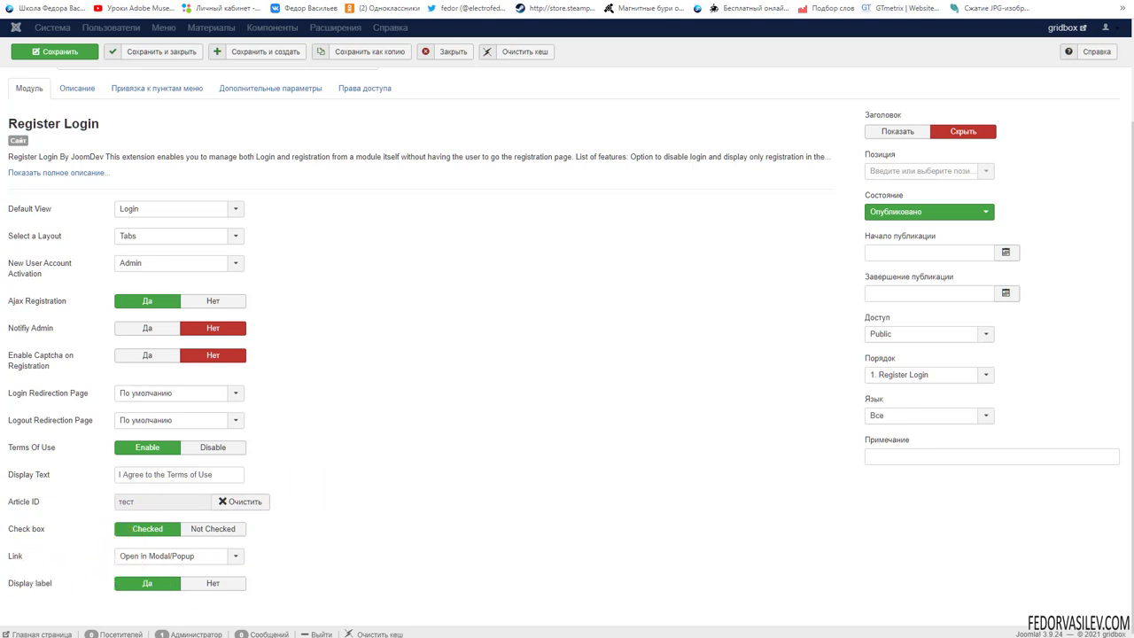
Step: Examine the terms Link opening choices, and view the Terms of Use article popup from the site's Register form before closing it
{"action": "left_click", "coordinate": [148, 550]}
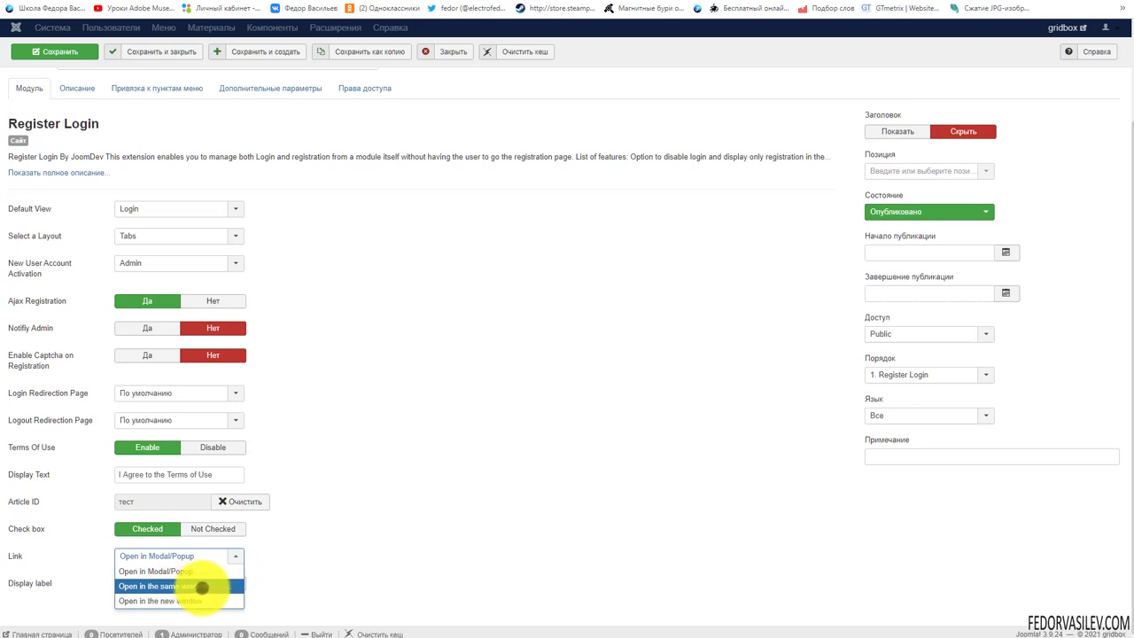
{"action": "left_click", "coordinate": [456, 558]}
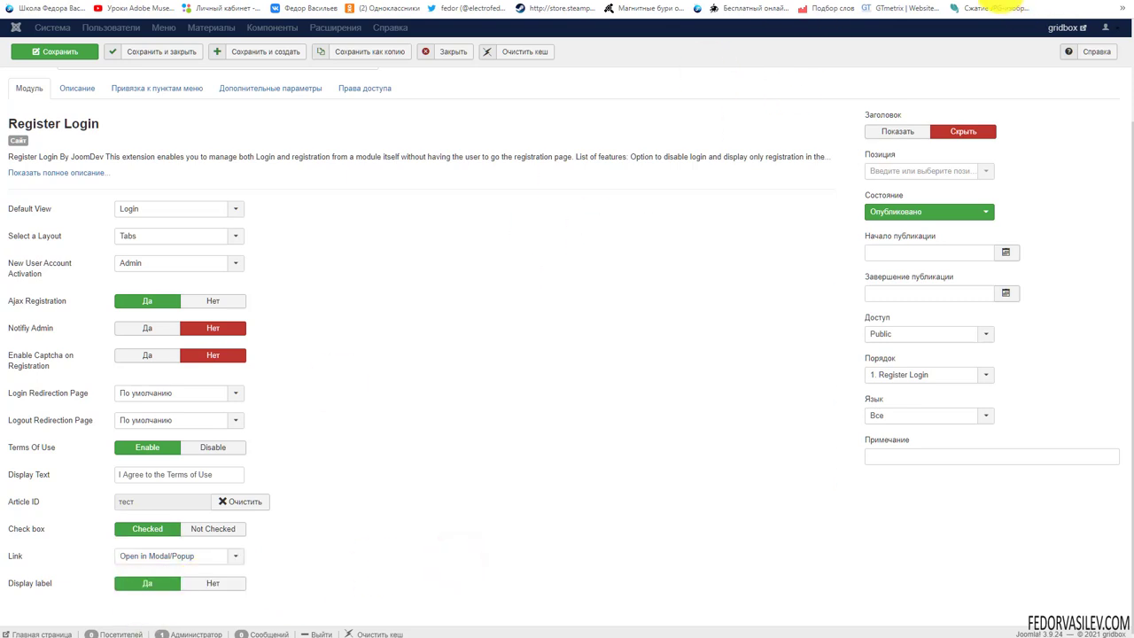
{"action": "left_click", "coordinate": [1001, 4]}
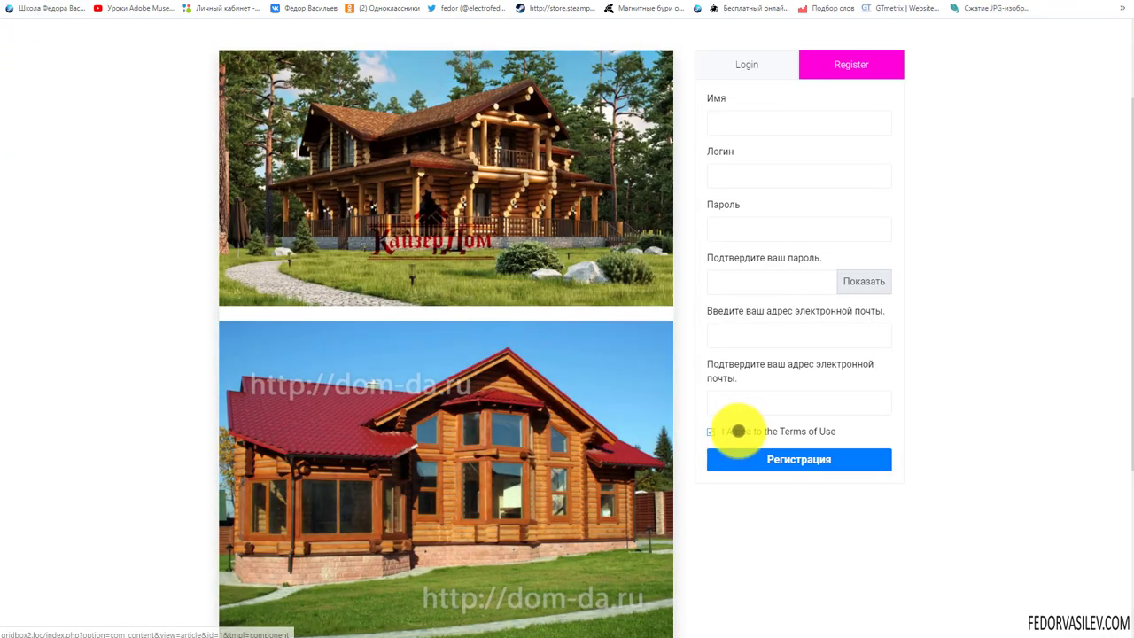
{"action": "left_click", "coordinate": [736, 431]}
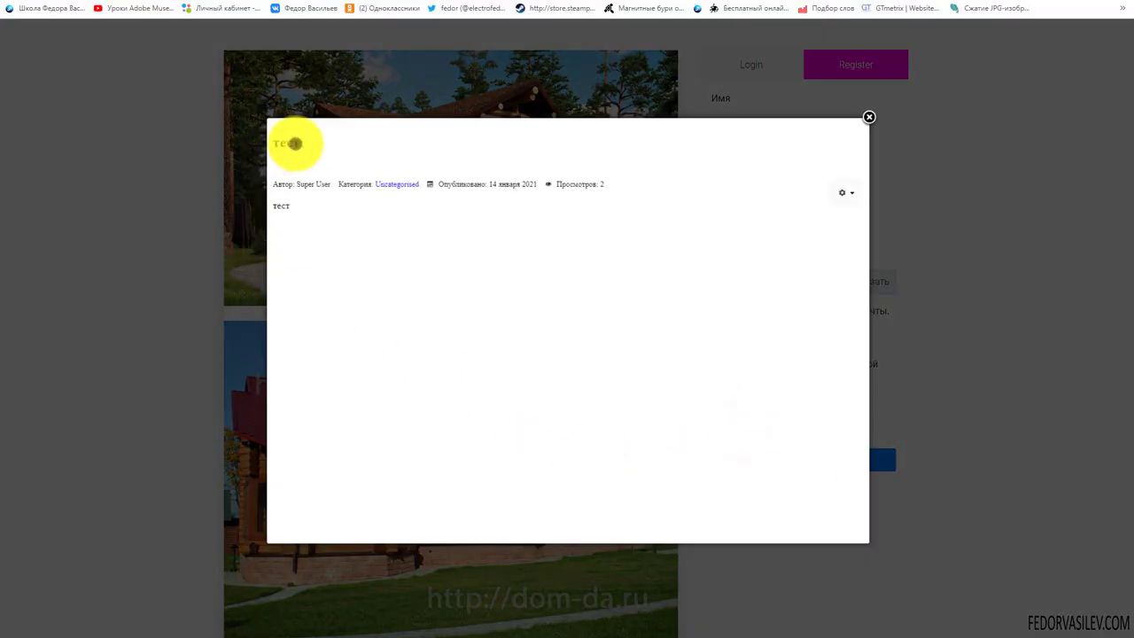
{"action": "left_click_drag", "start_coordinate": [279, 144], "coordinate": [302, 144]}
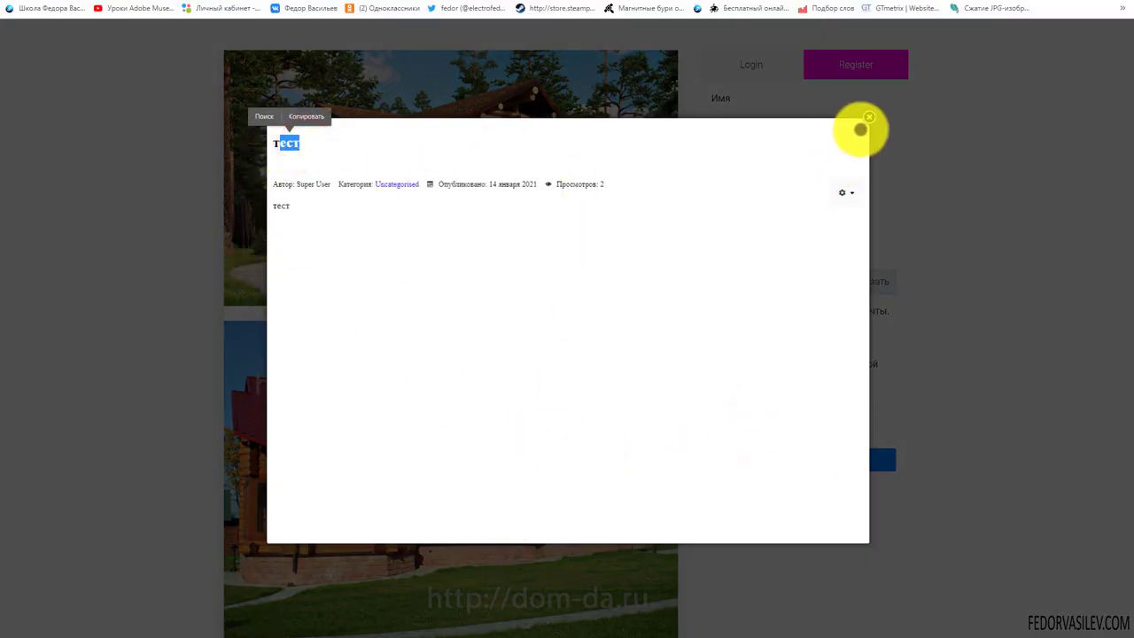
{"action": "left_click", "coordinate": [859, 129]}
{"action": "key", "text": "ctrl+w"}
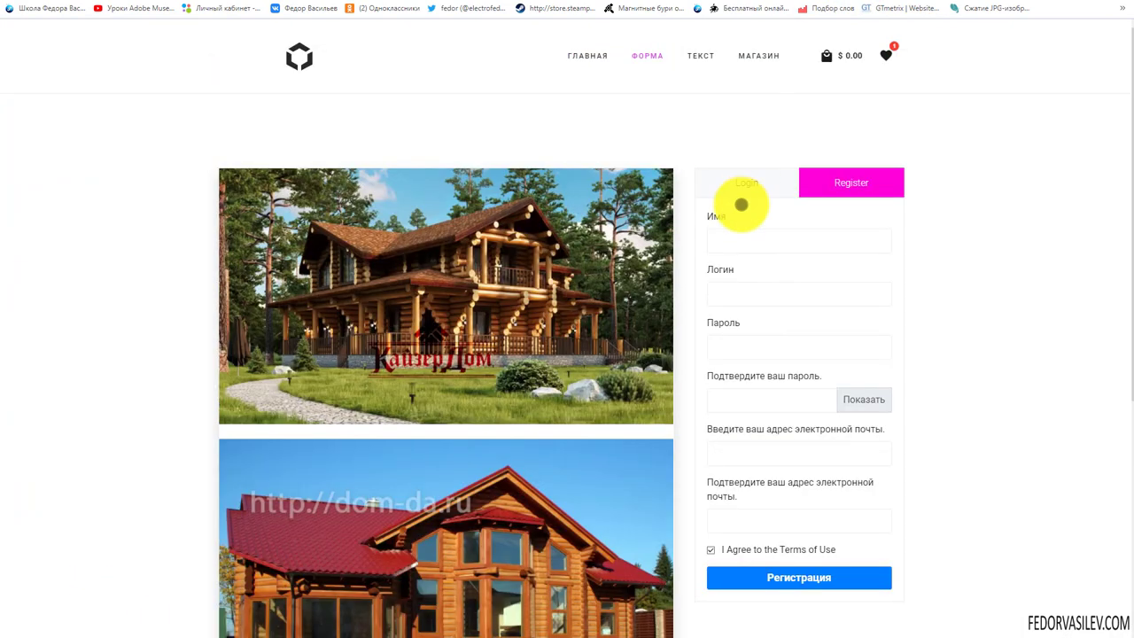
Step: Switch back and forth between the Login and Register forms on the site page to examine the fields of each
{"action": "left_click", "coordinate": [735, 179]}
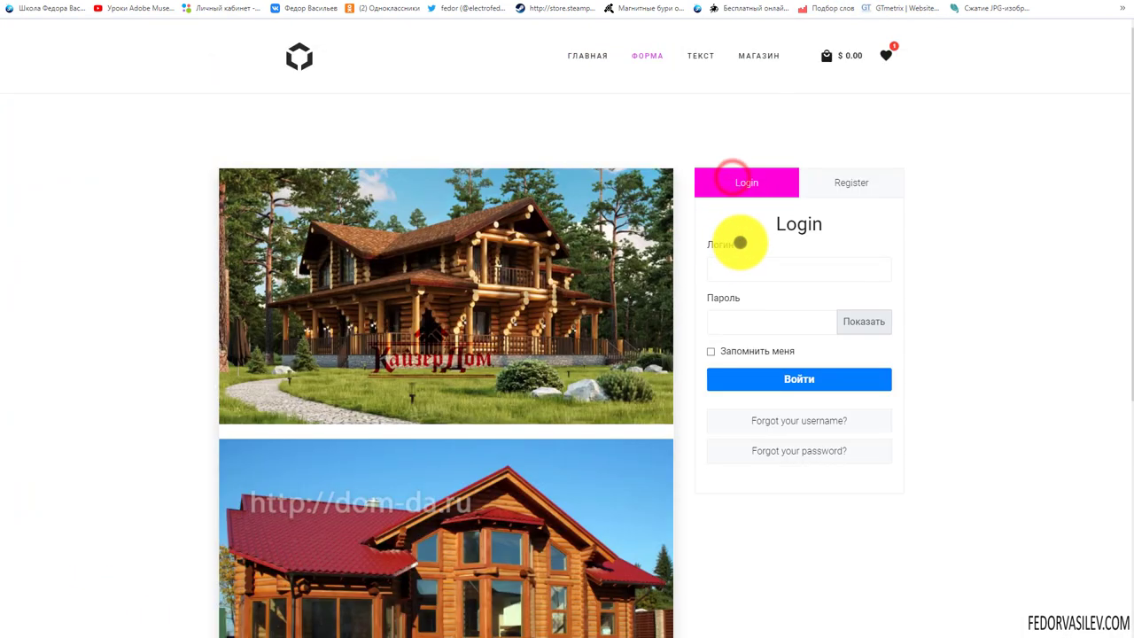
{"action": "double_click", "coordinate": [739, 242]}
{"action": "double_click", "coordinate": [742, 296]}
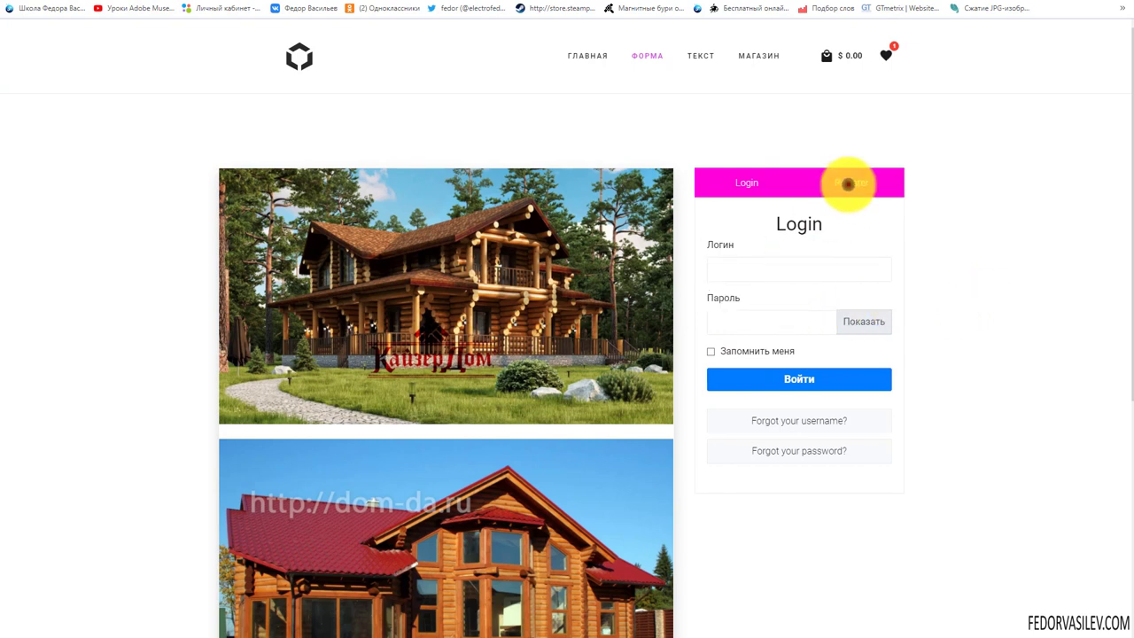
{"action": "left_click", "coordinate": [849, 183]}
{"action": "left_click", "coordinate": [746, 182]}
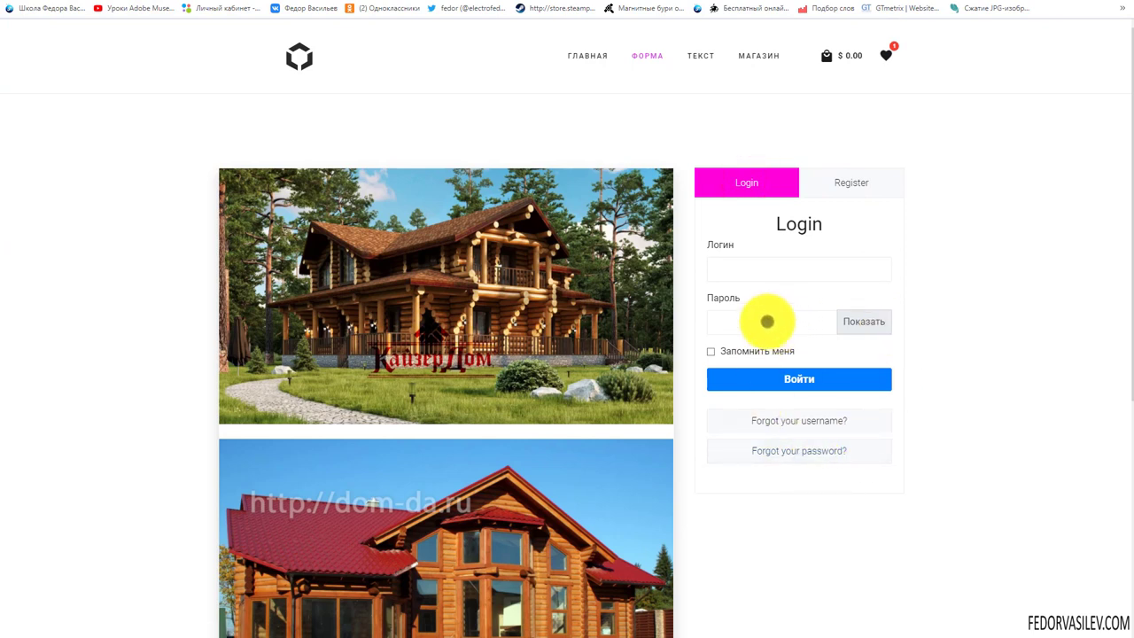
{"action": "left_click", "coordinate": [853, 182]}
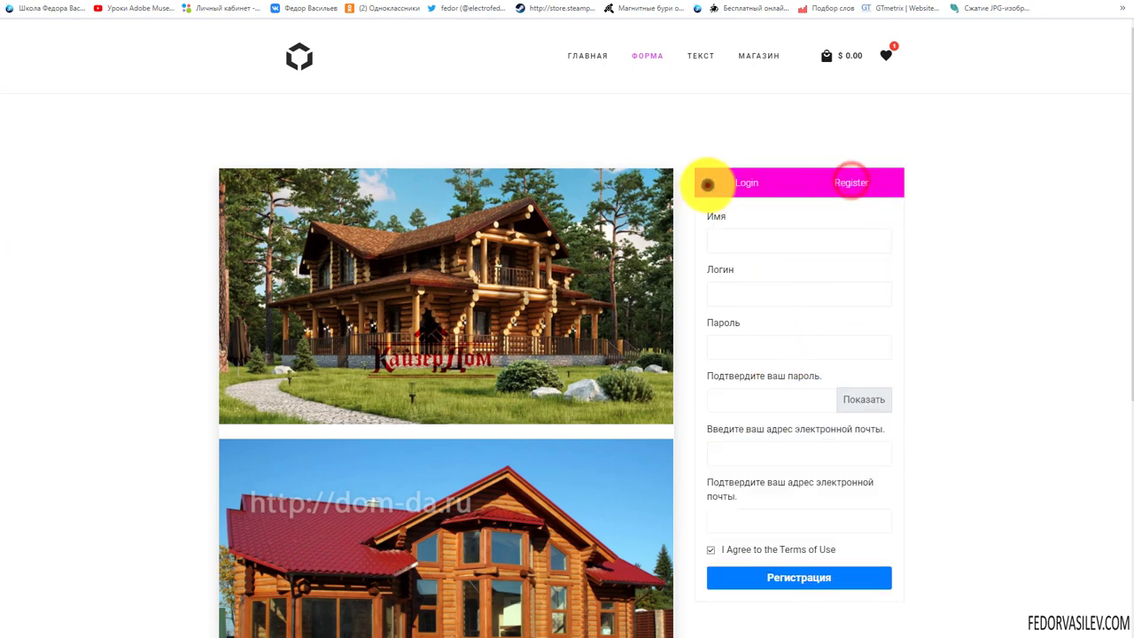
{"action": "left_click", "coordinate": [706, 183]}
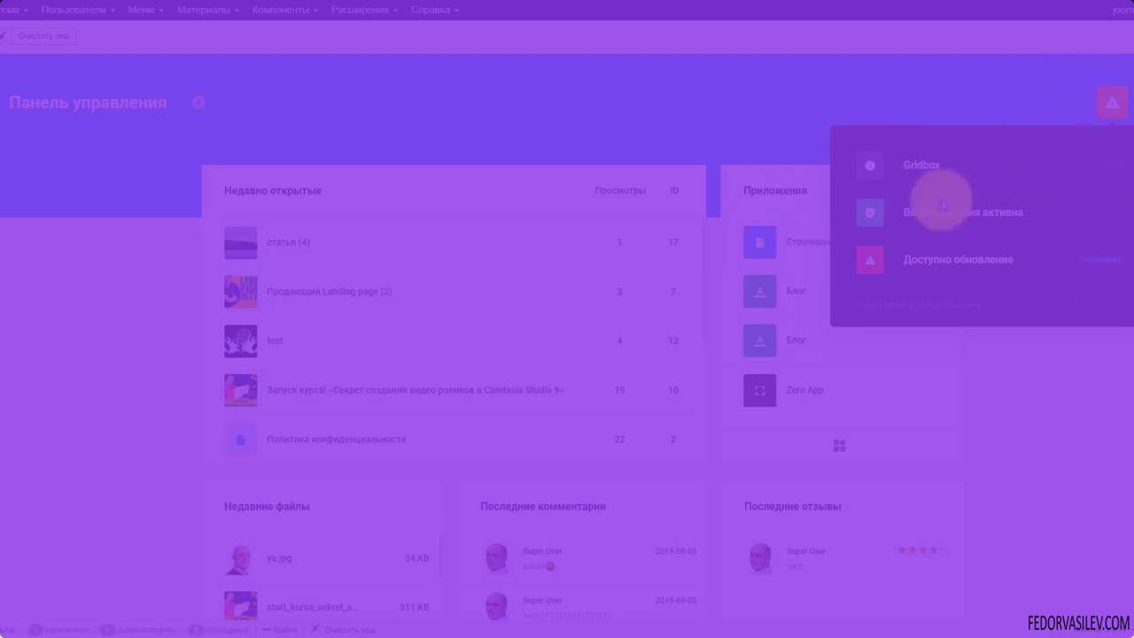
{"action": "left_click", "coordinate": [966, 159]}
{"action": "left_click", "coordinate": [18, 220]}
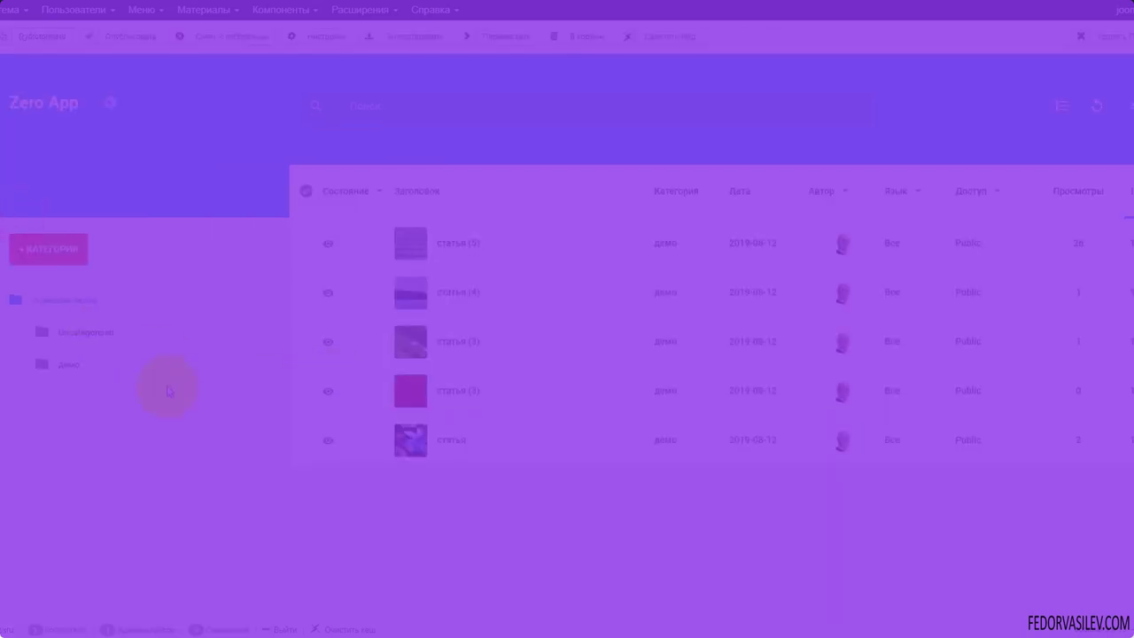
{"action": "left_click", "coordinate": [114, 112]}
{"action": "left_click", "coordinate": [118, 262]}
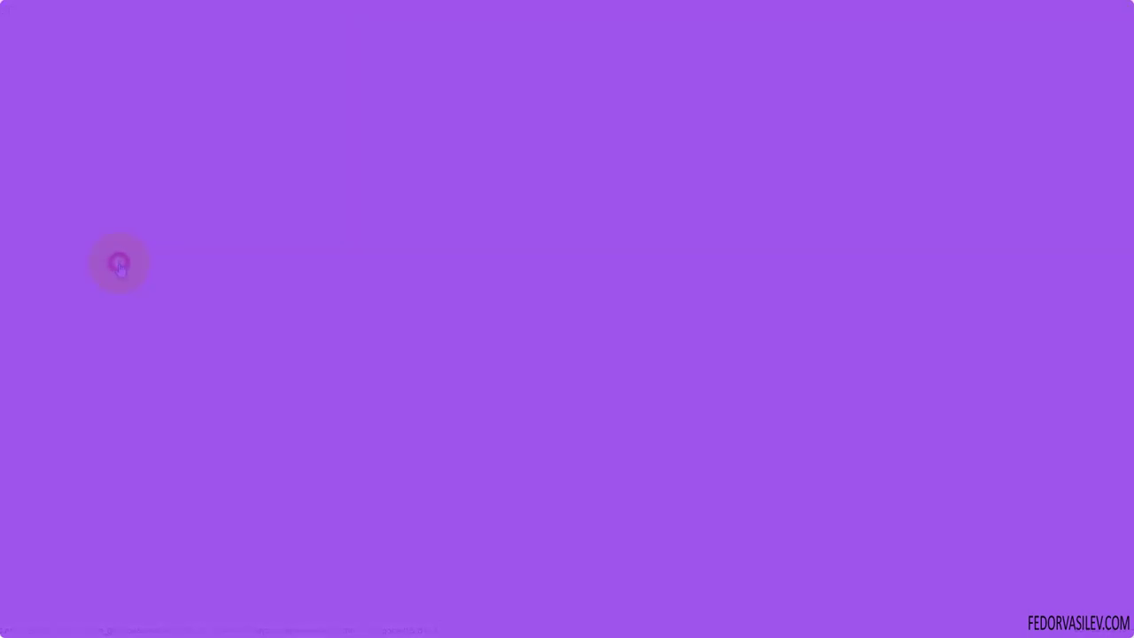